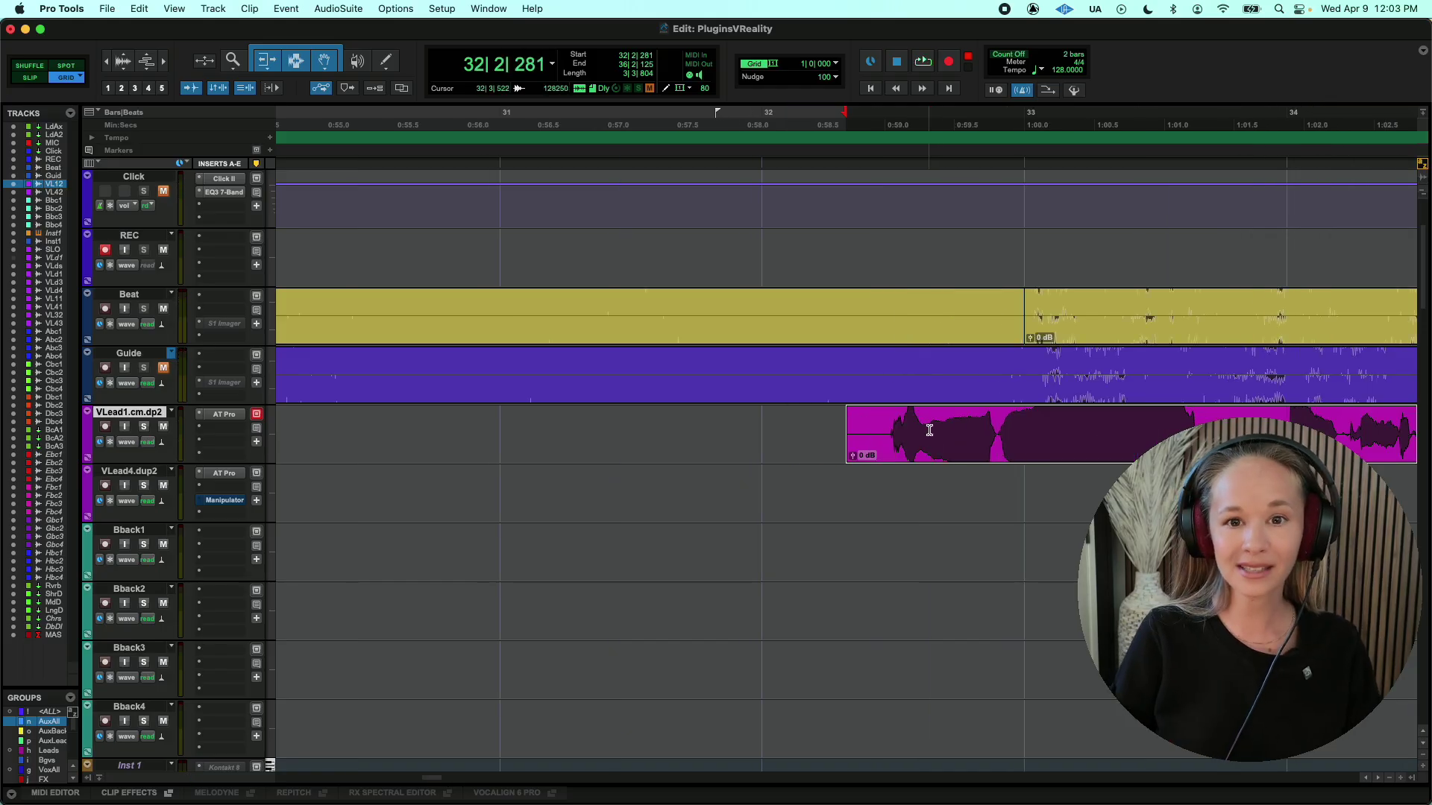
# Separate a short steady section of the first sung word in the VLead1.cm.dp2 vocal clip.
pyautogui.moveTo(929, 430); pyautogui.dragTo(952, 432)
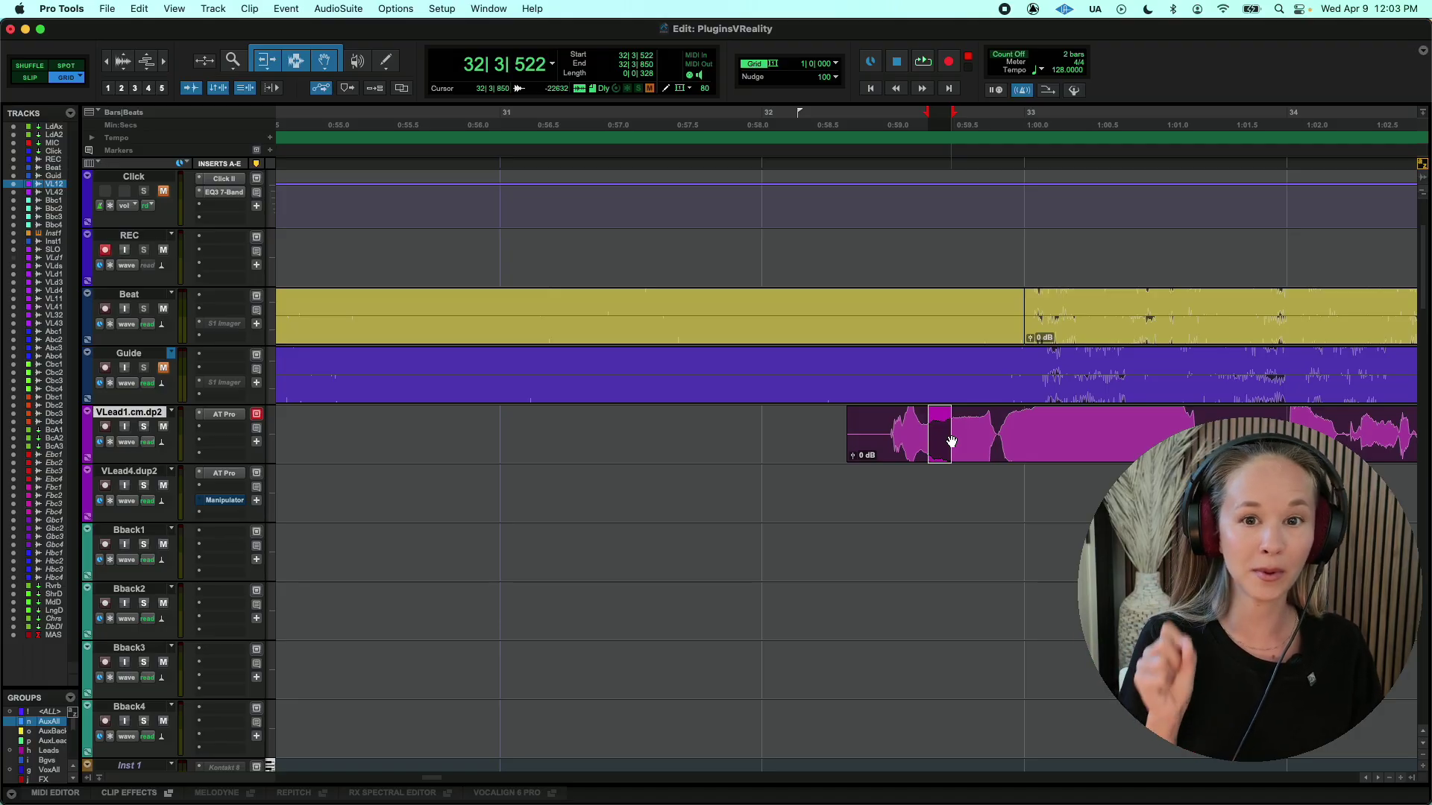
pyautogui.press('super+bracketright')
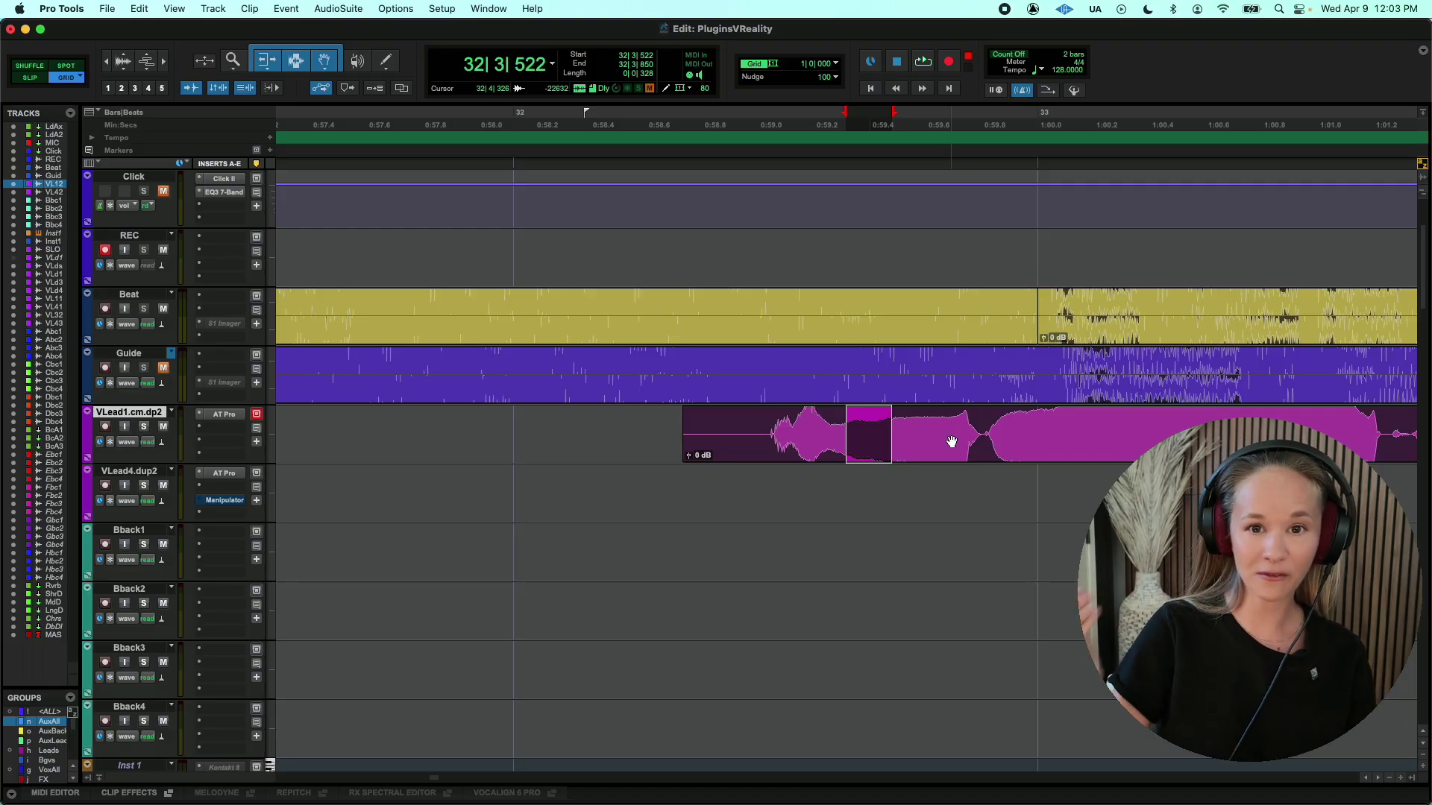
pyautogui.press('super+bracketright')
pyautogui.moveTo(693, 428); pyautogui.dragTo(829, 429)
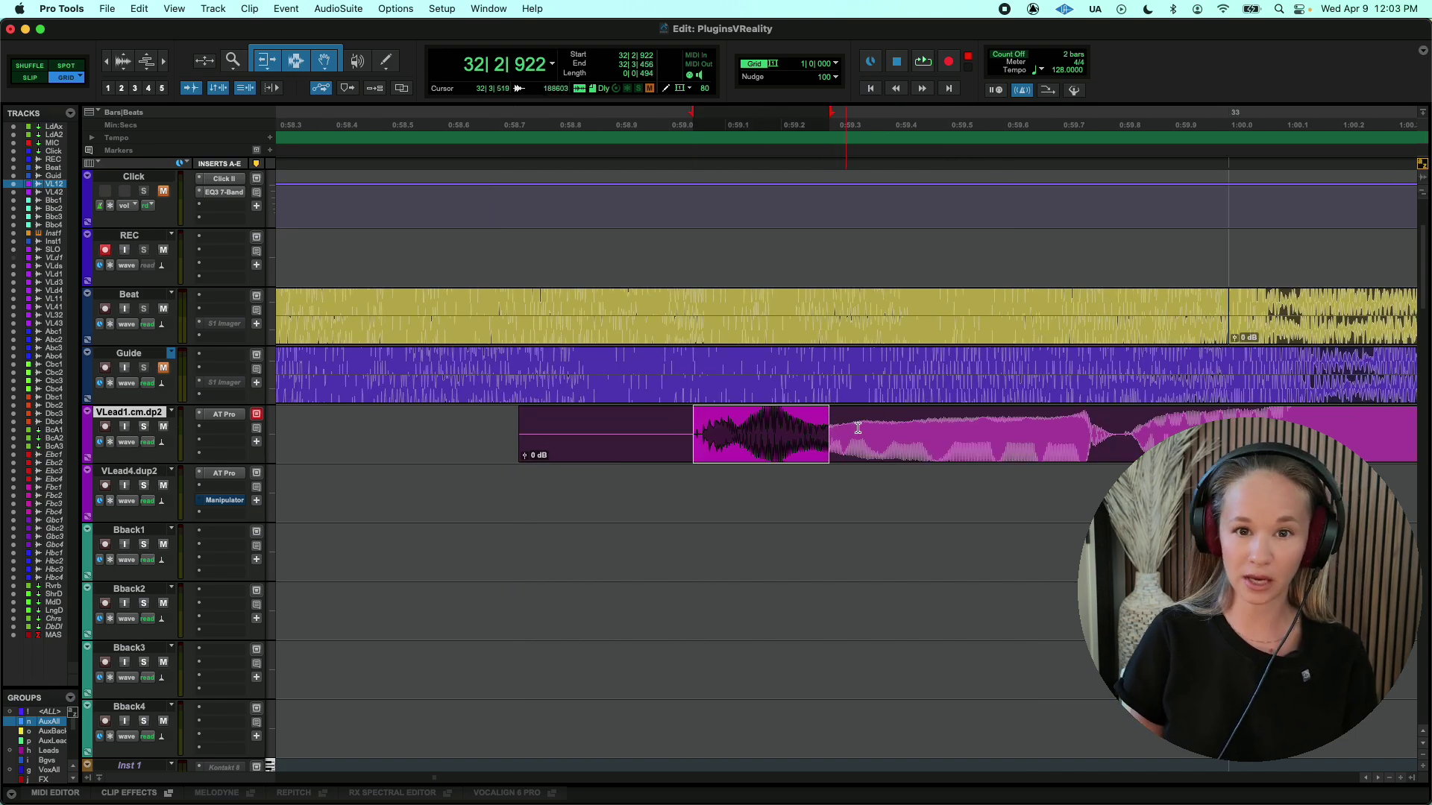
pyautogui.moveTo(921, 430); pyautogui.dragTo(1005, 431)
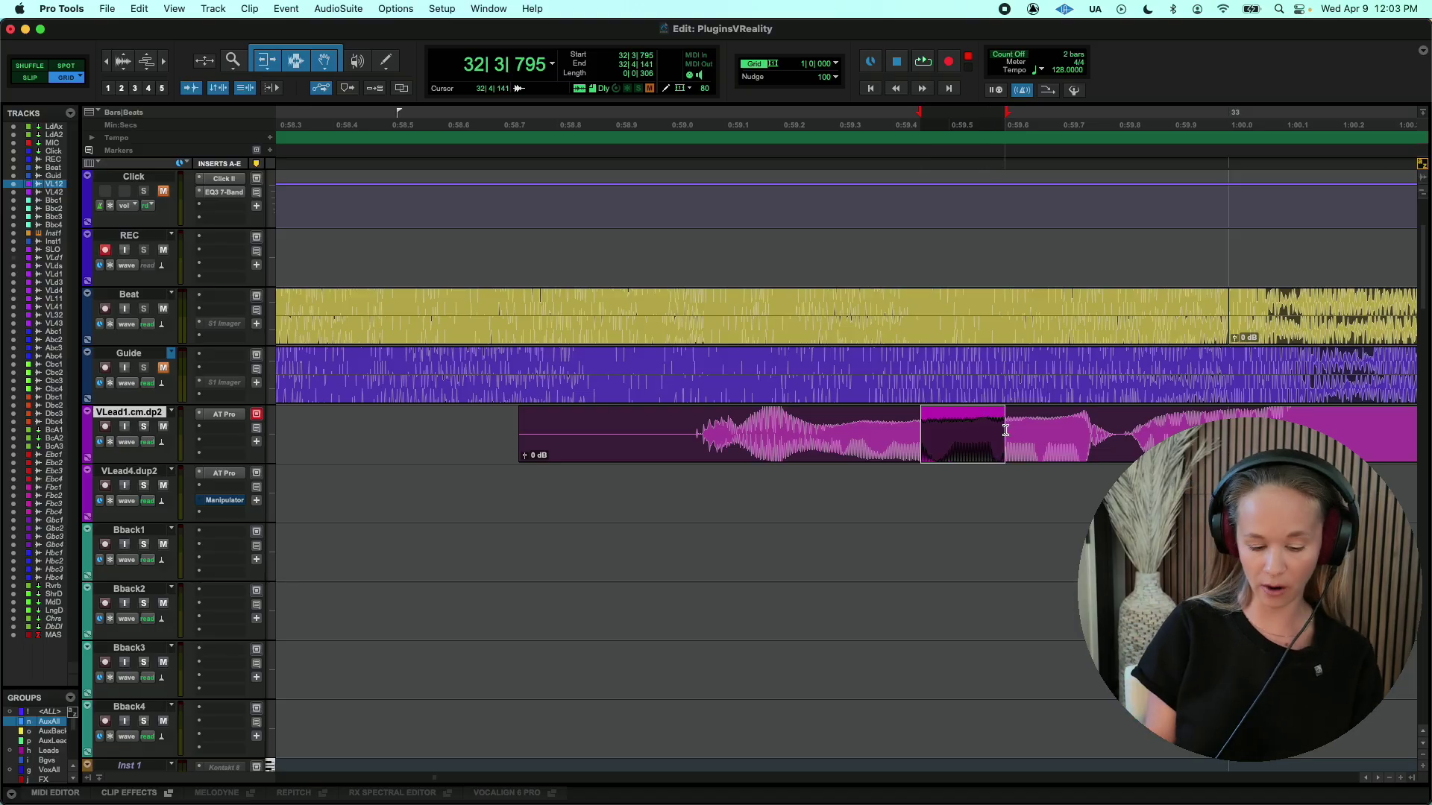
pyautogui.press('super+e')
# Copy the separated vocal snippet onto the VLead4.dup2 track at bar 32.
pyautogui.press('super+bracketleft')
pyautogui.press('super+bracketleft')
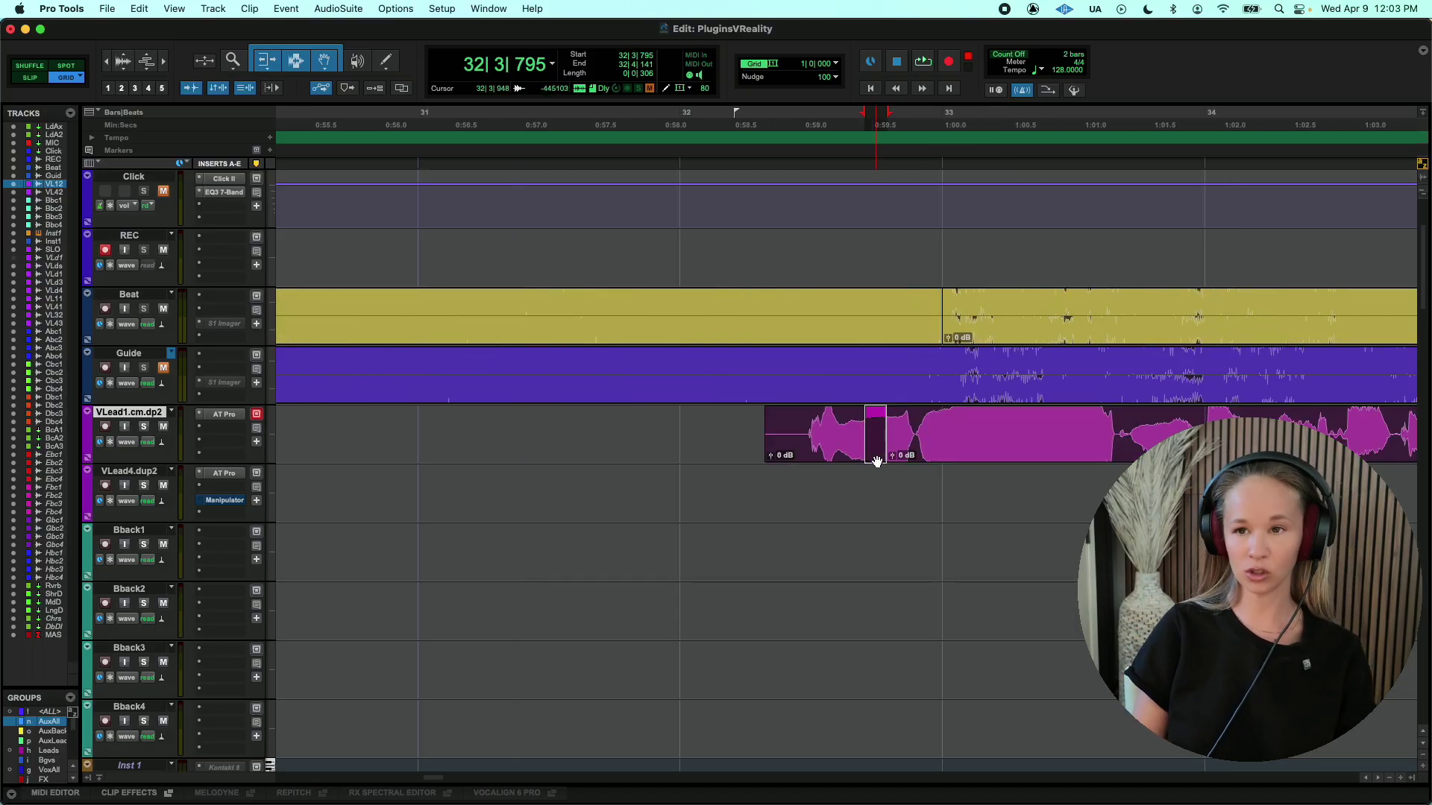
pyautogui.moveTo(877, 461); pyautogui.dragTo(679, 507)
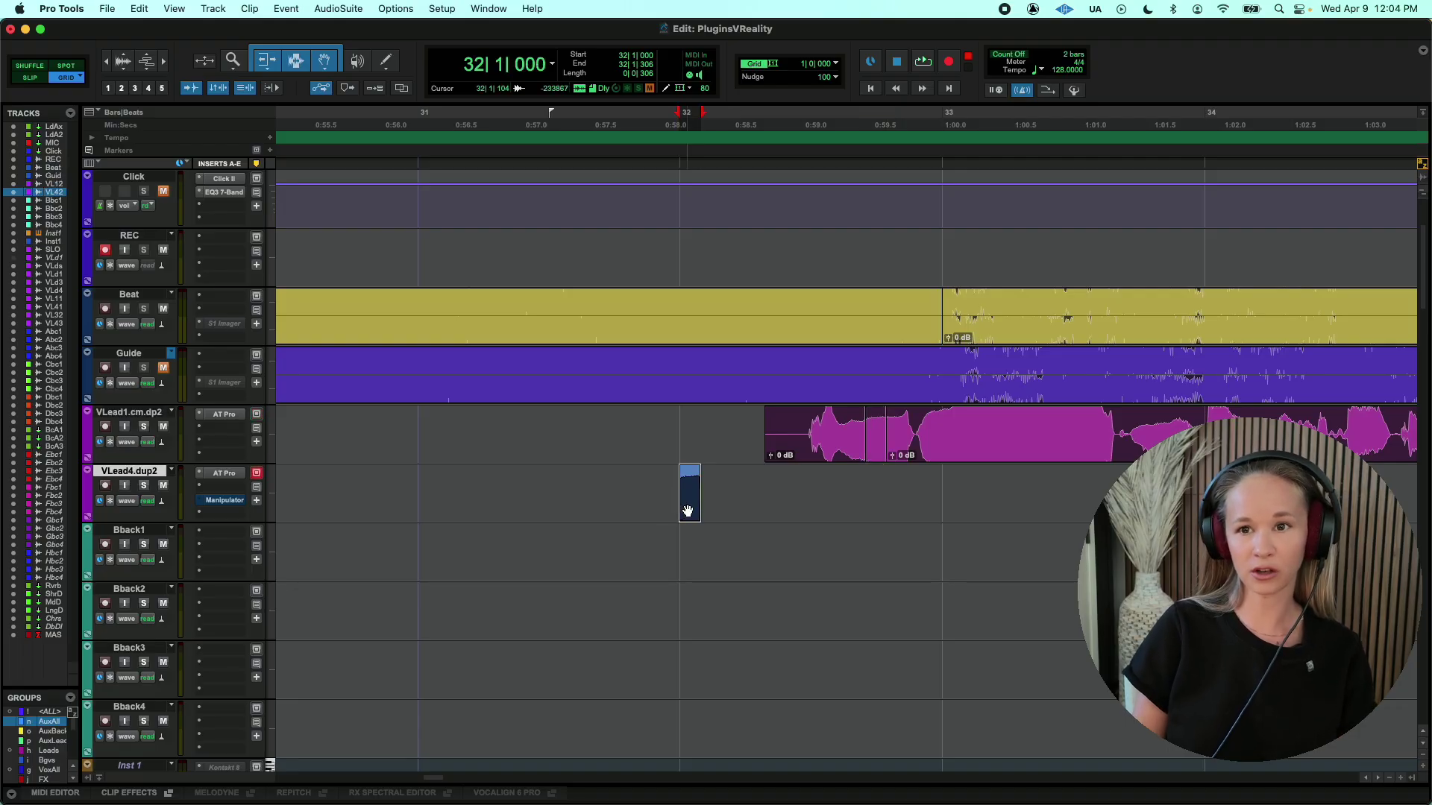
# Select a five-bar range on VLead4.dup2, from the copied snippet at bar 31 to bar 36.
pyautogui.press('super+bracketleft')
pyautogui.press('super+bracketleft')
pyautogui.click(840, 486)
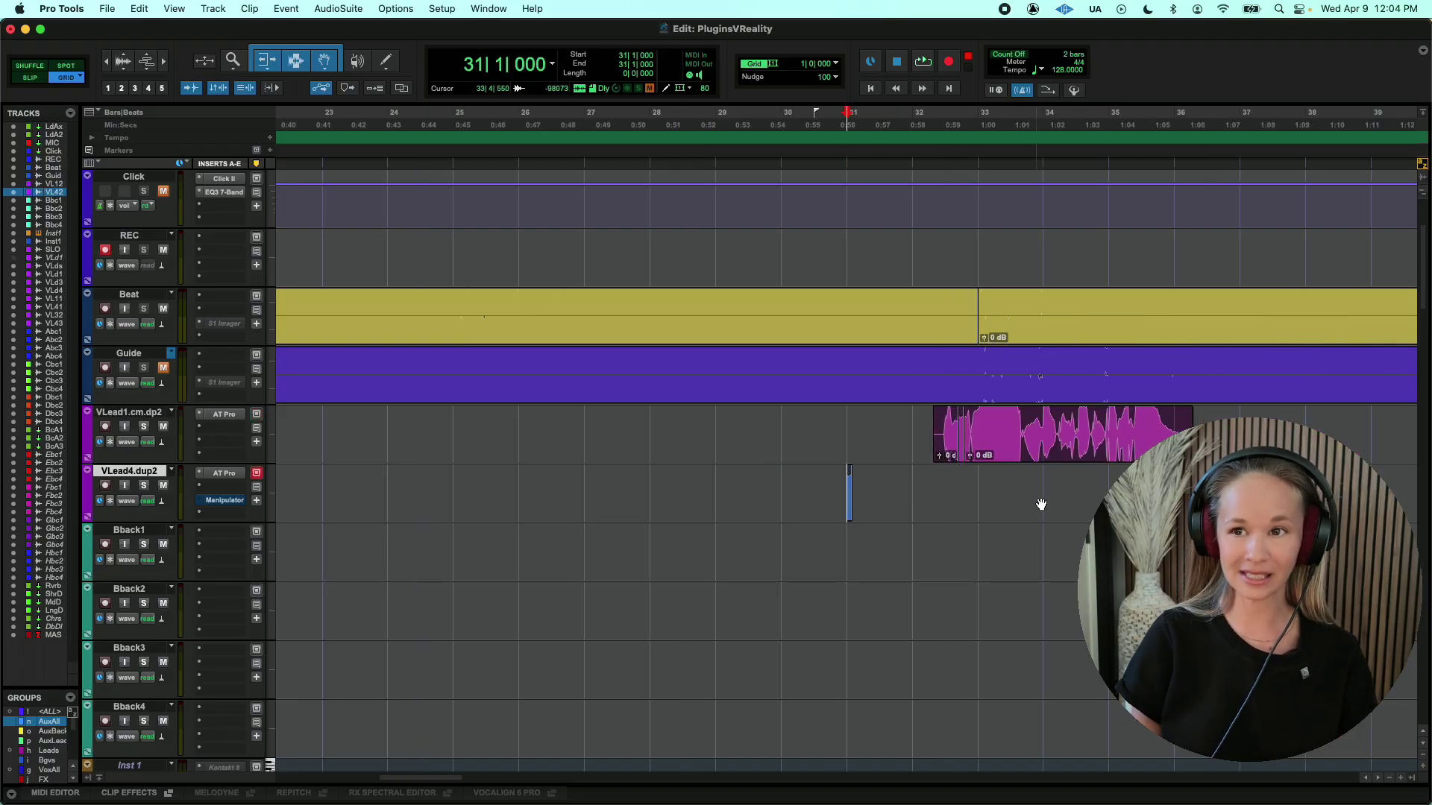
pyautogui.moveTo(843, 486); pyautogui.dragTo(1110, 487)
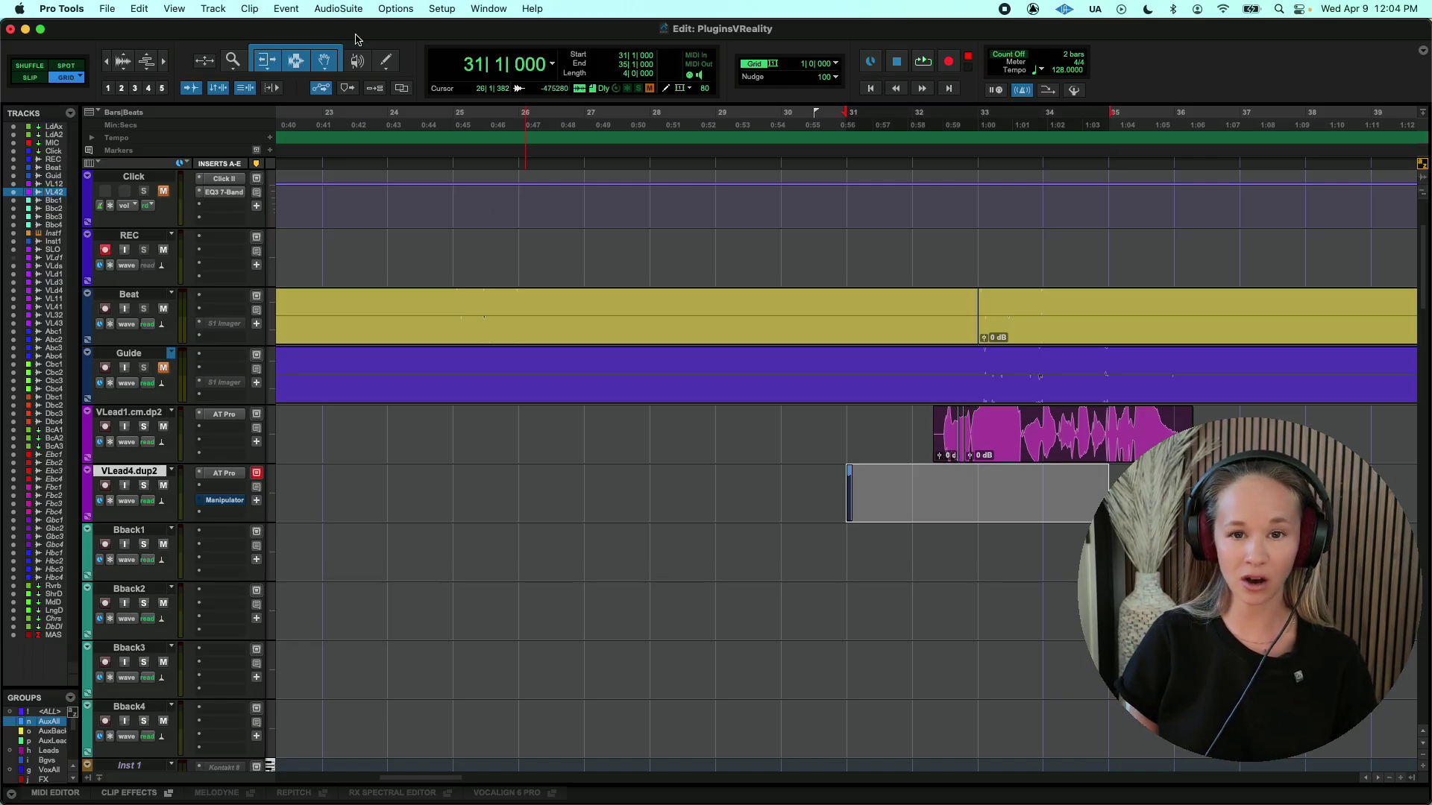
pyautogui.moveTo(849, 488); pyautogui.dragTo(906, 499)
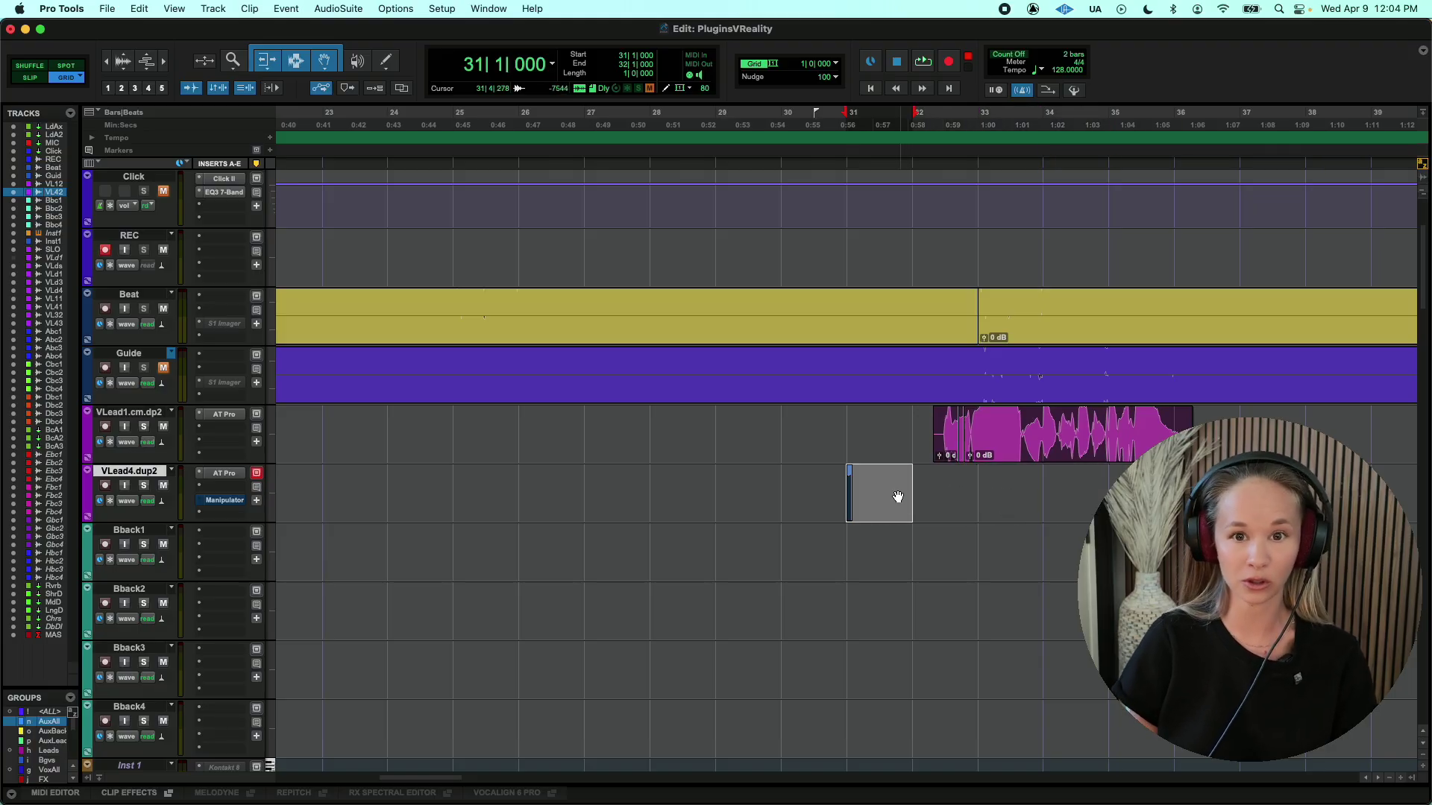
pyautogui.click(885, 487)
pyautogui.moveTo(885, 487); pyautogui.dragTo(1182, 492)
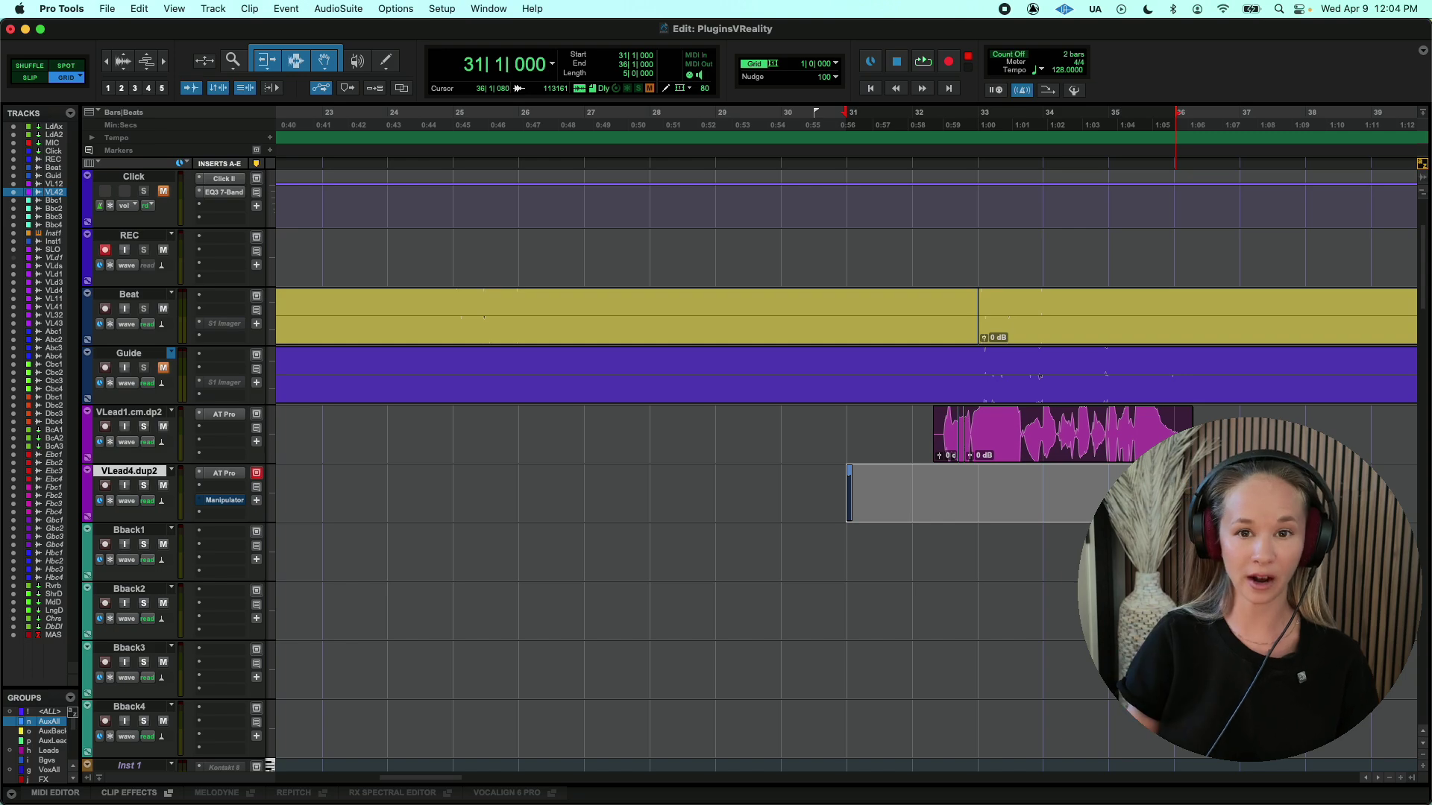
# Open the ValhallaRoom AudioSuite reverb with the DuomoOfOrvieto preset and try to preview it on the selection.
pyautogui.click(340, 6)
pyautogui.moveTo(368, 154)
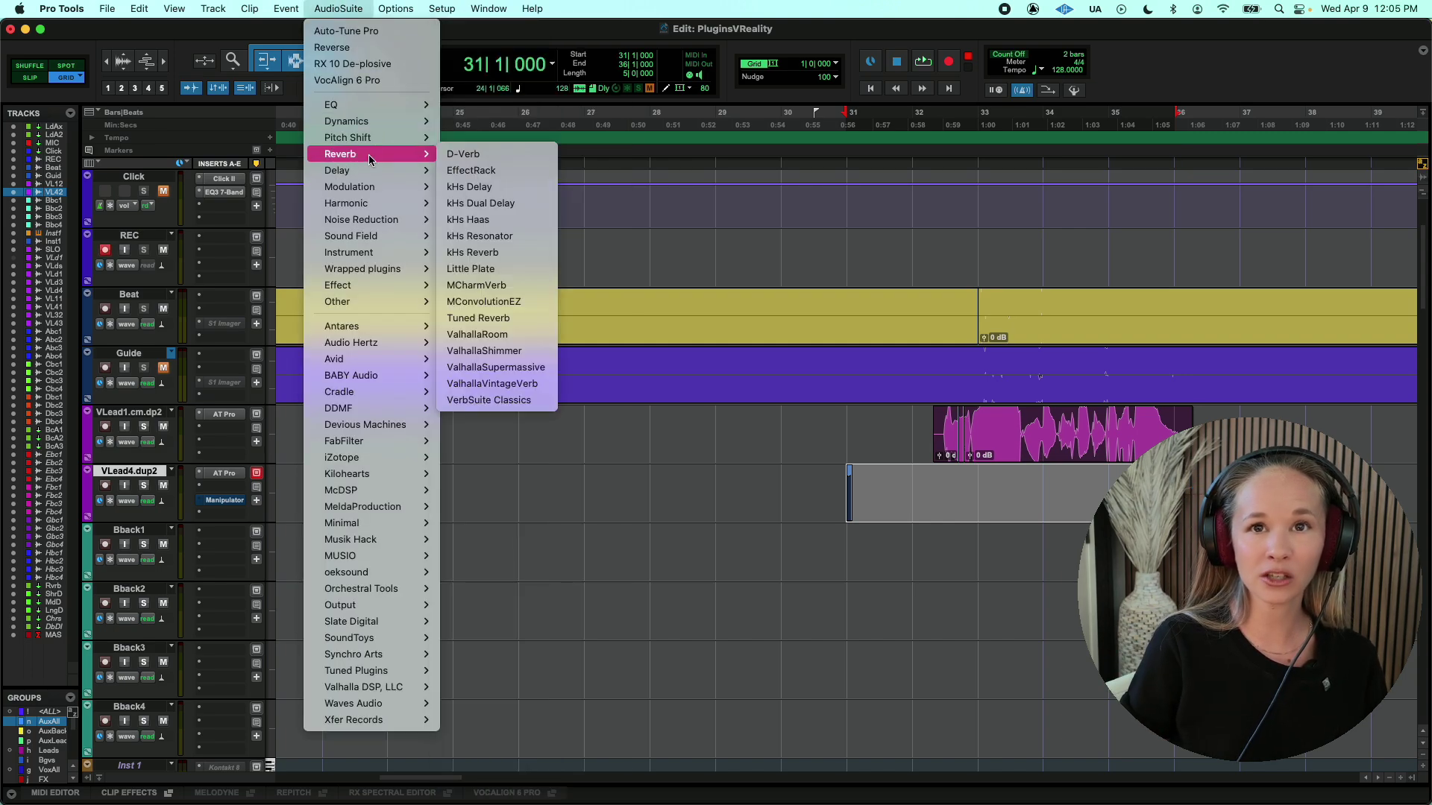
pyautogui.click(485, 335)
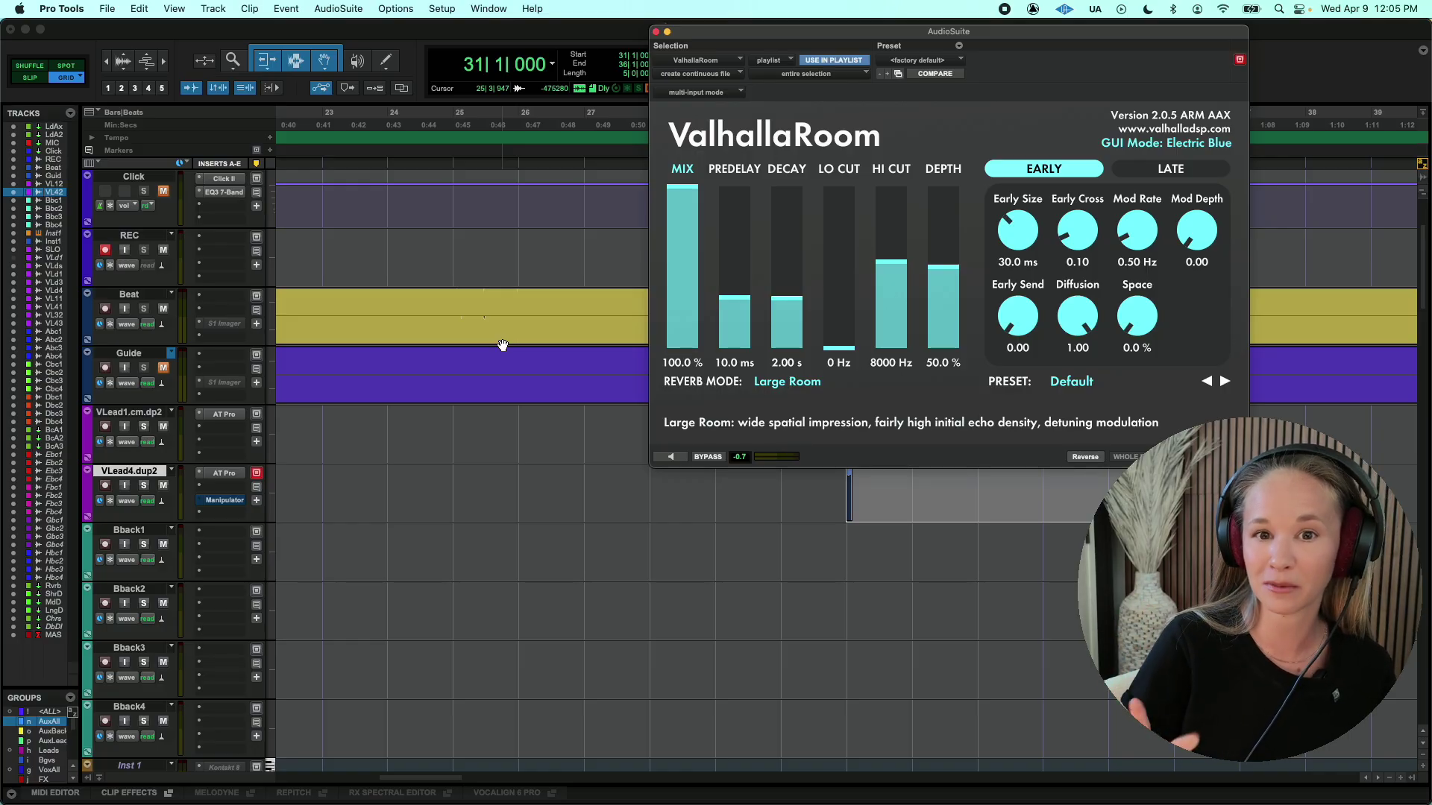
pyautogui.click(673, 458)
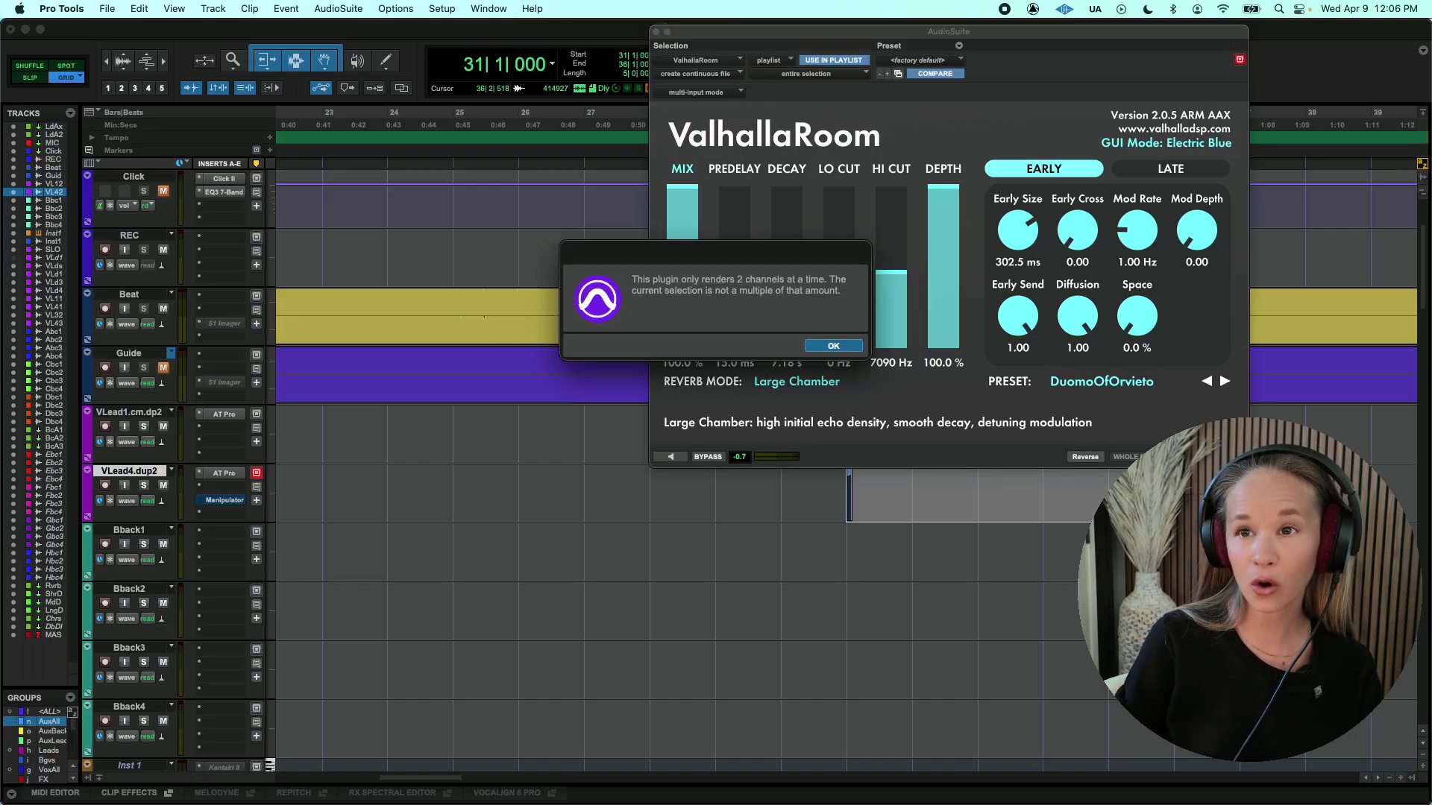
pyautogui.press('Return')
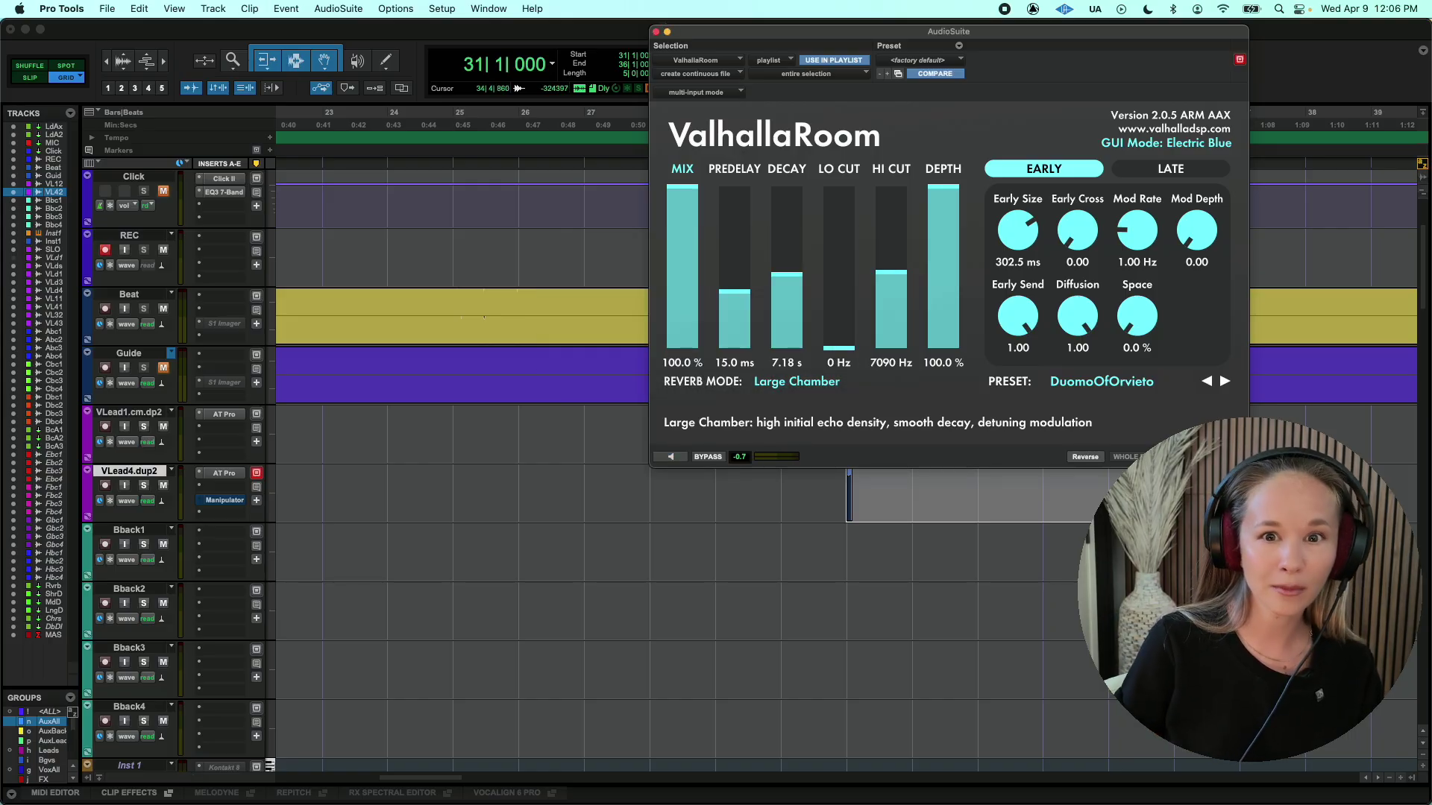
# Render the reverb with the Bback1 track added to the selection, and delete the extra clip rendered on Bback1.
pyautogui.keyDown('shift'); pyautogui.click(129, 530); pyautogui.keyUp('shift')
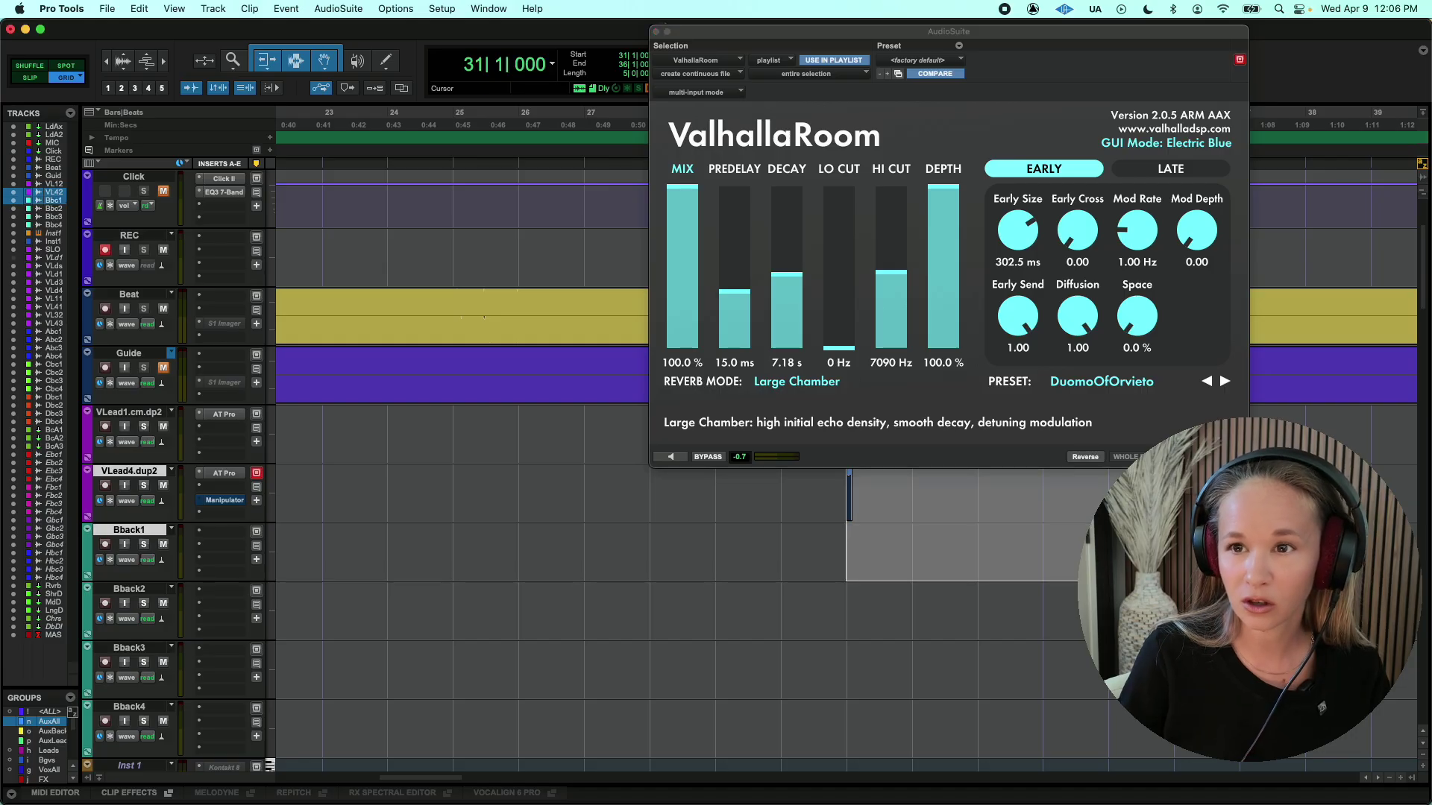
pyautogui.click(1223, 457)
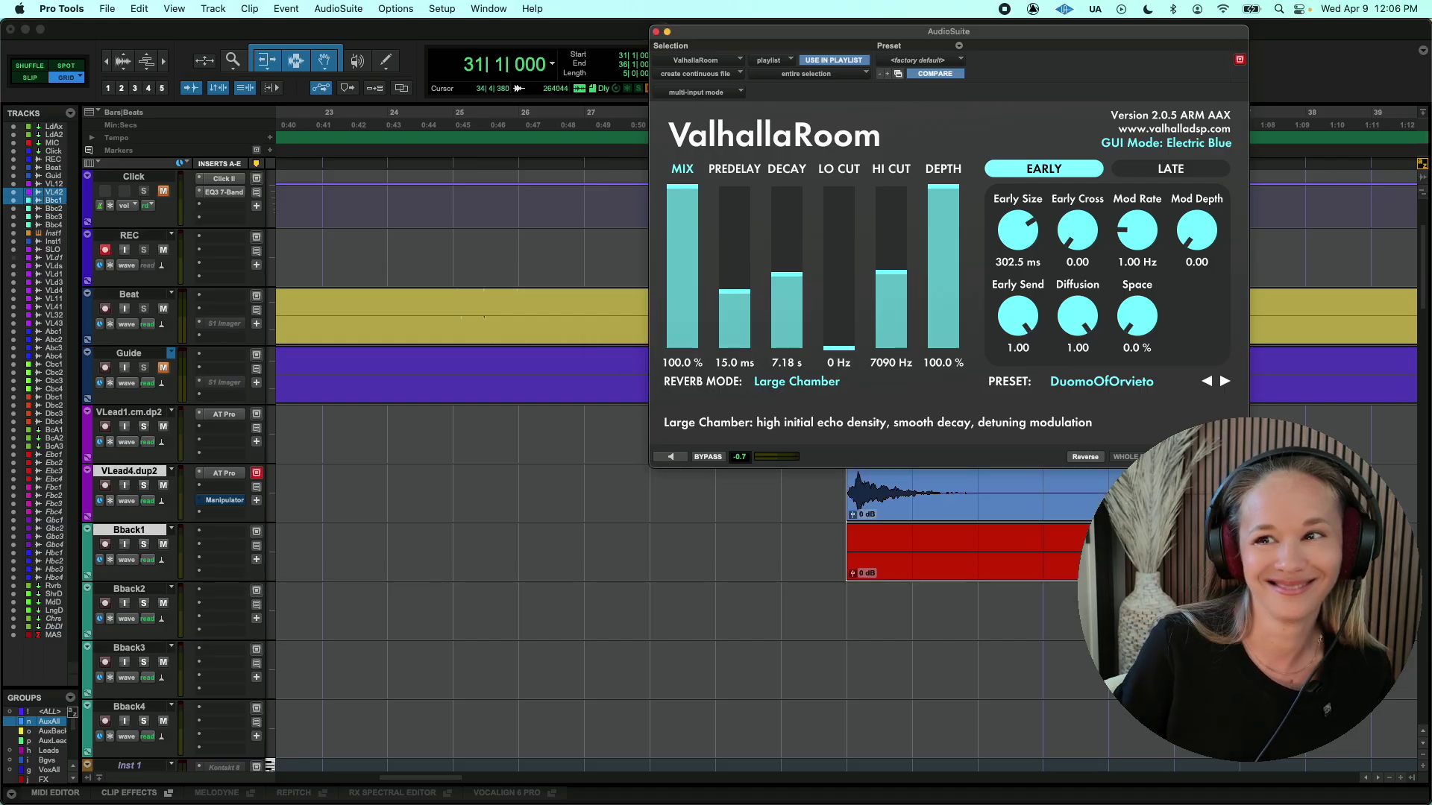
pyautogui.click(1061, 544)
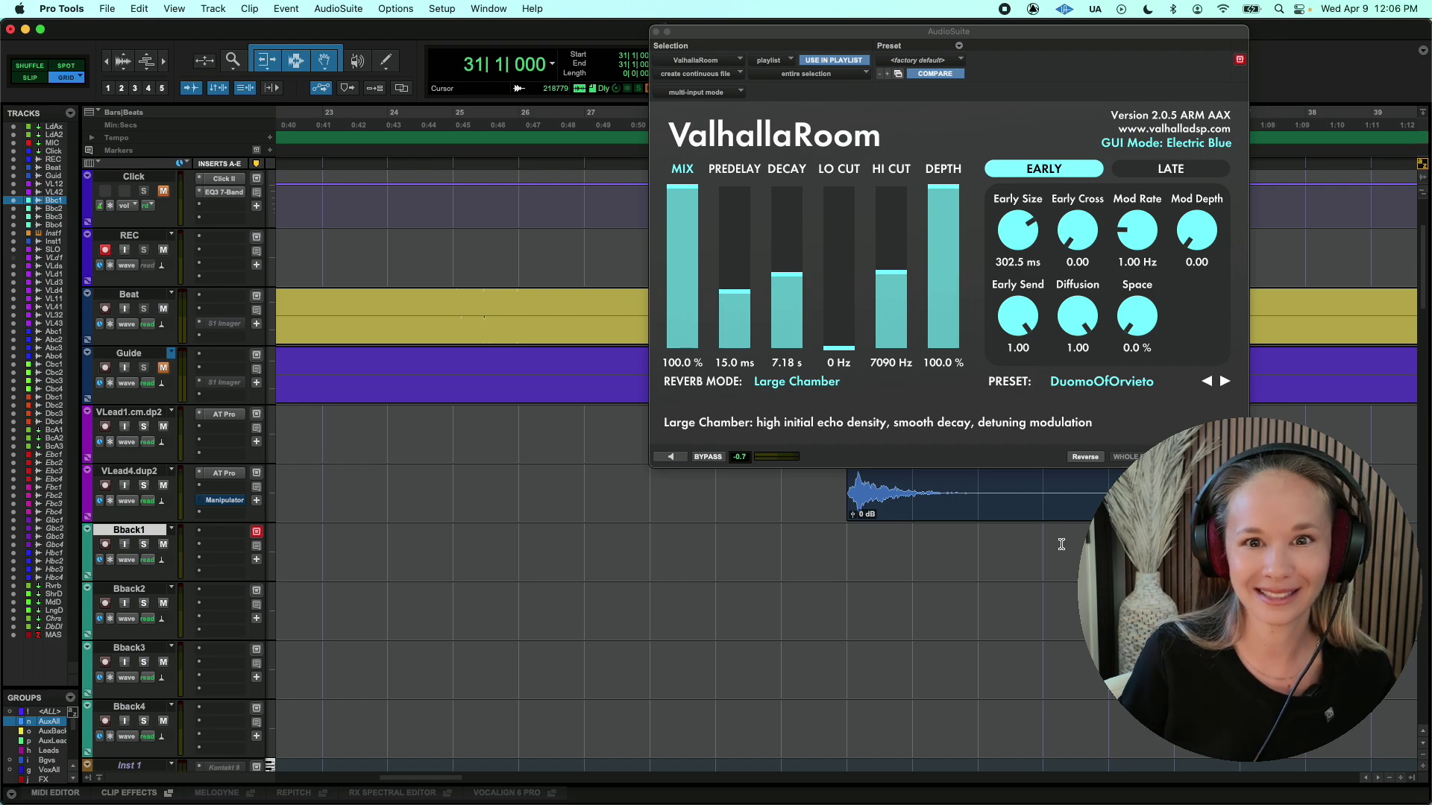
# Reverse the rendered reverb clip on VLead4.dup2 with the AudioSuite Reverse processor.
pyautogui.click(1044, 507)
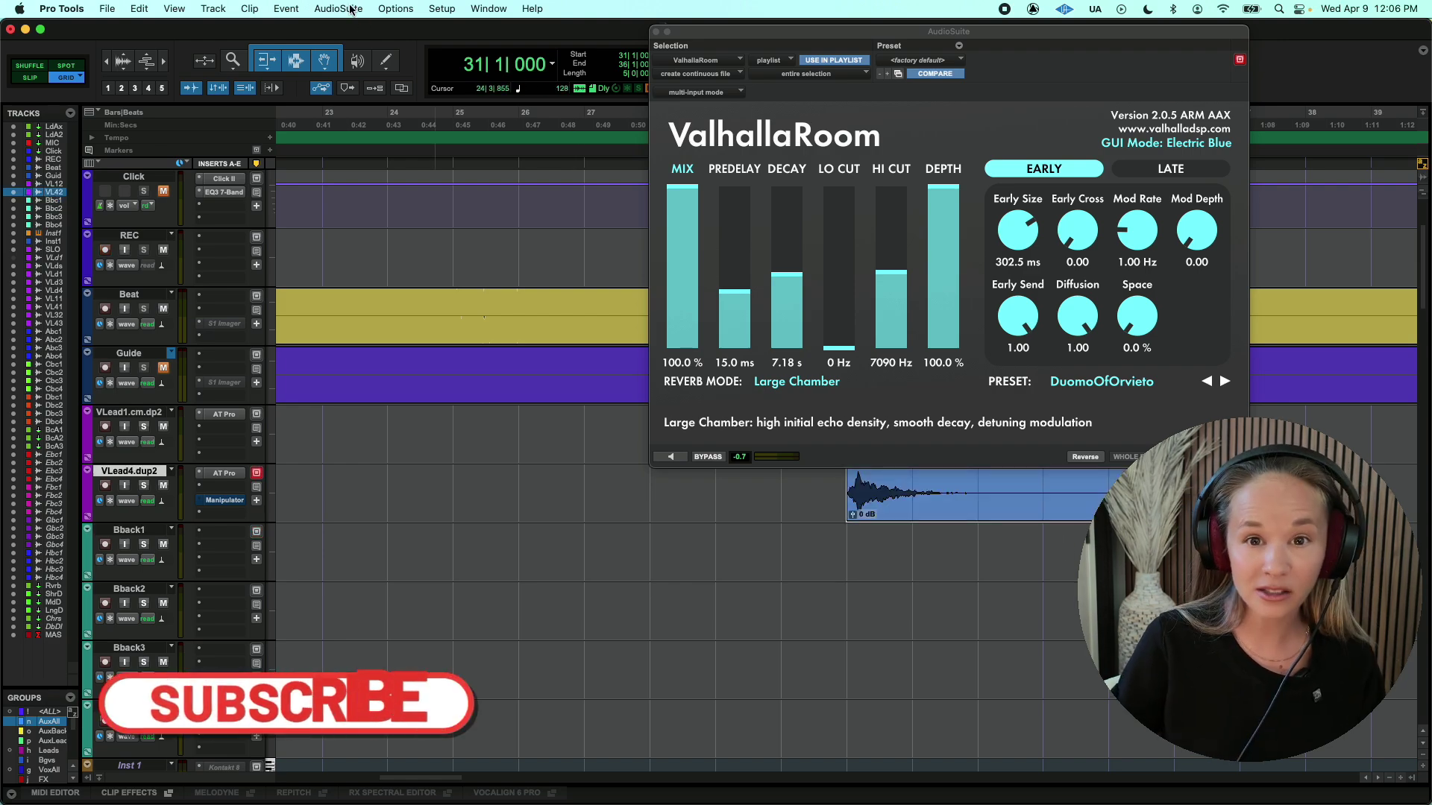
pyautogui.click(355, 11)
pyautogui.moveTo(360, 301)
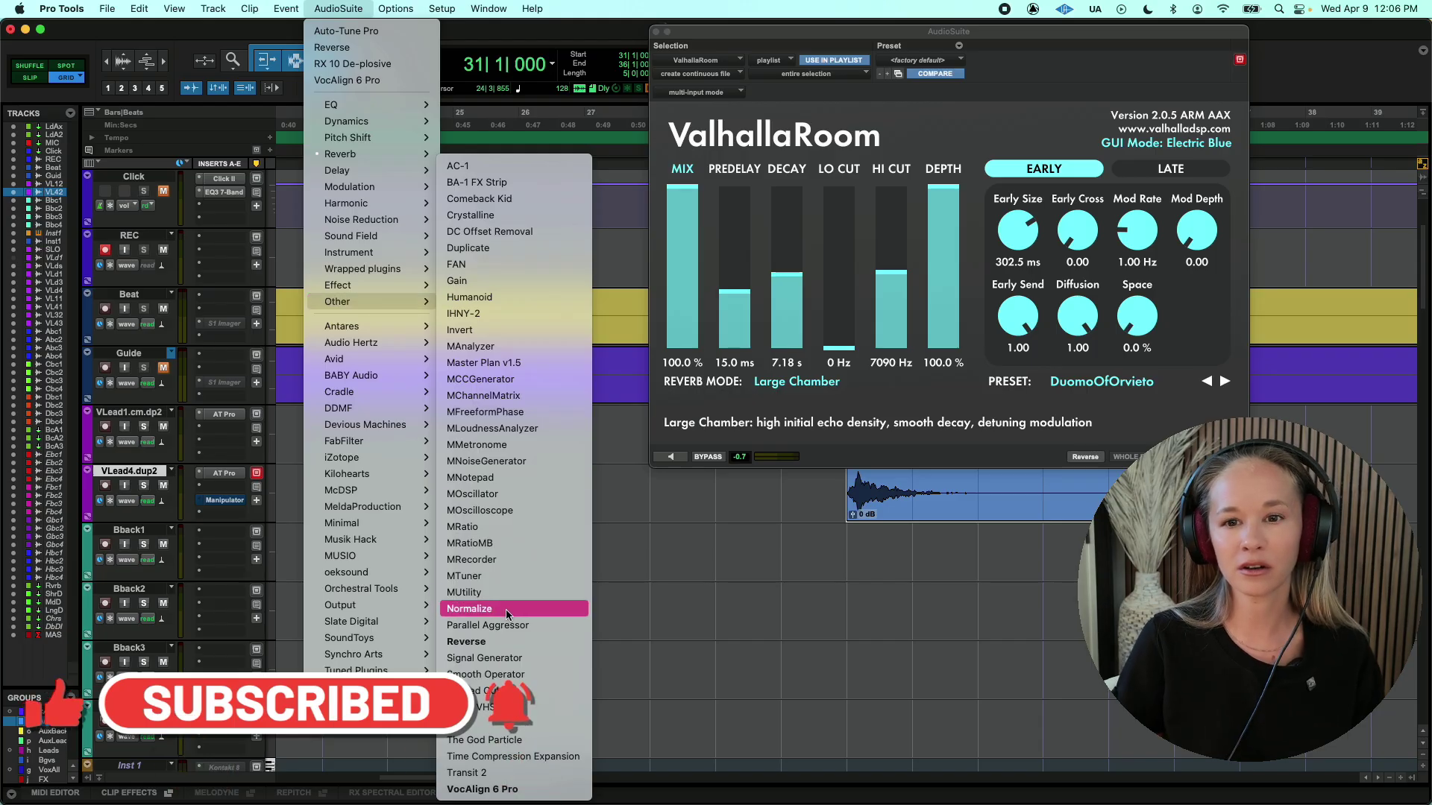
pyautogui.click(505, 641)
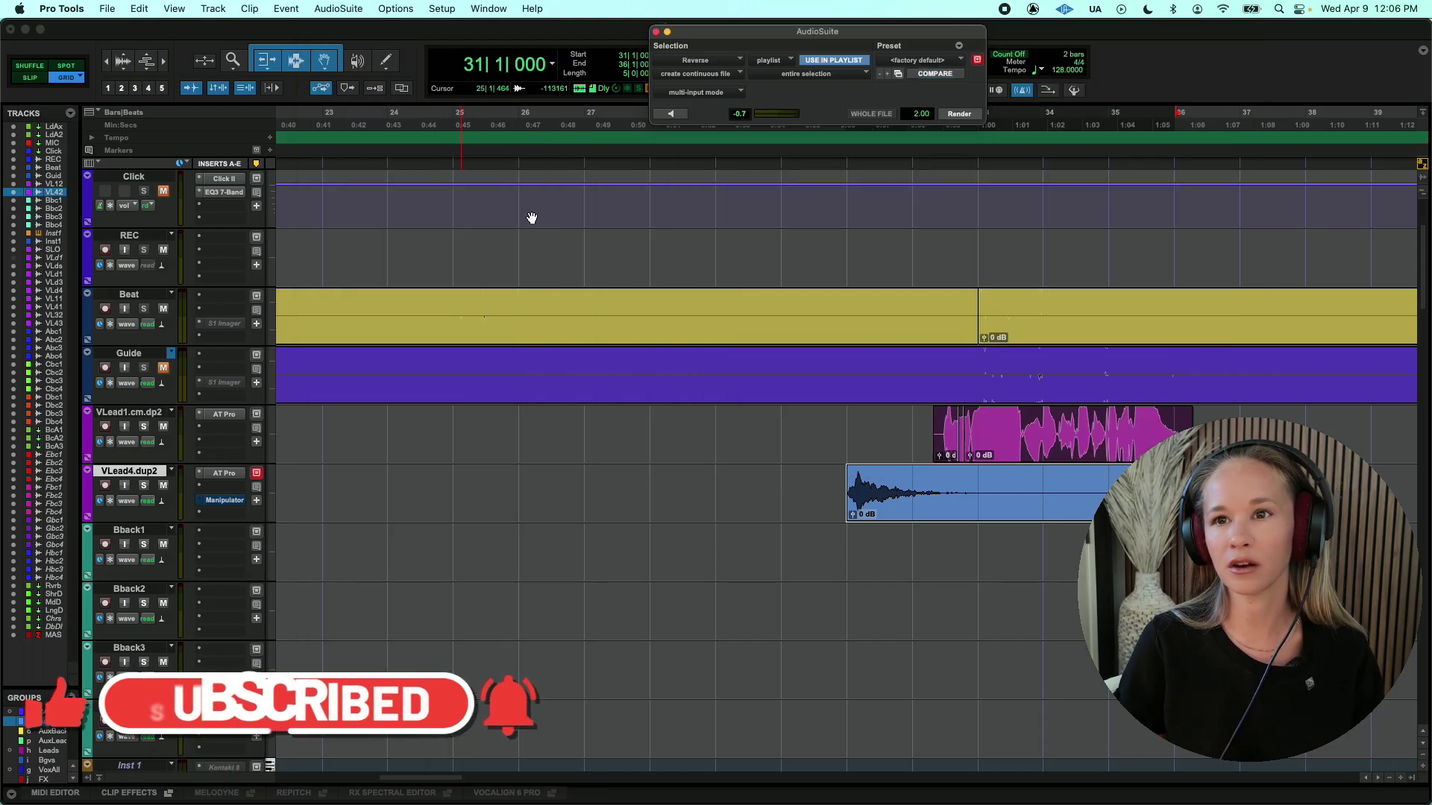
pyautogui.click(954, 117)
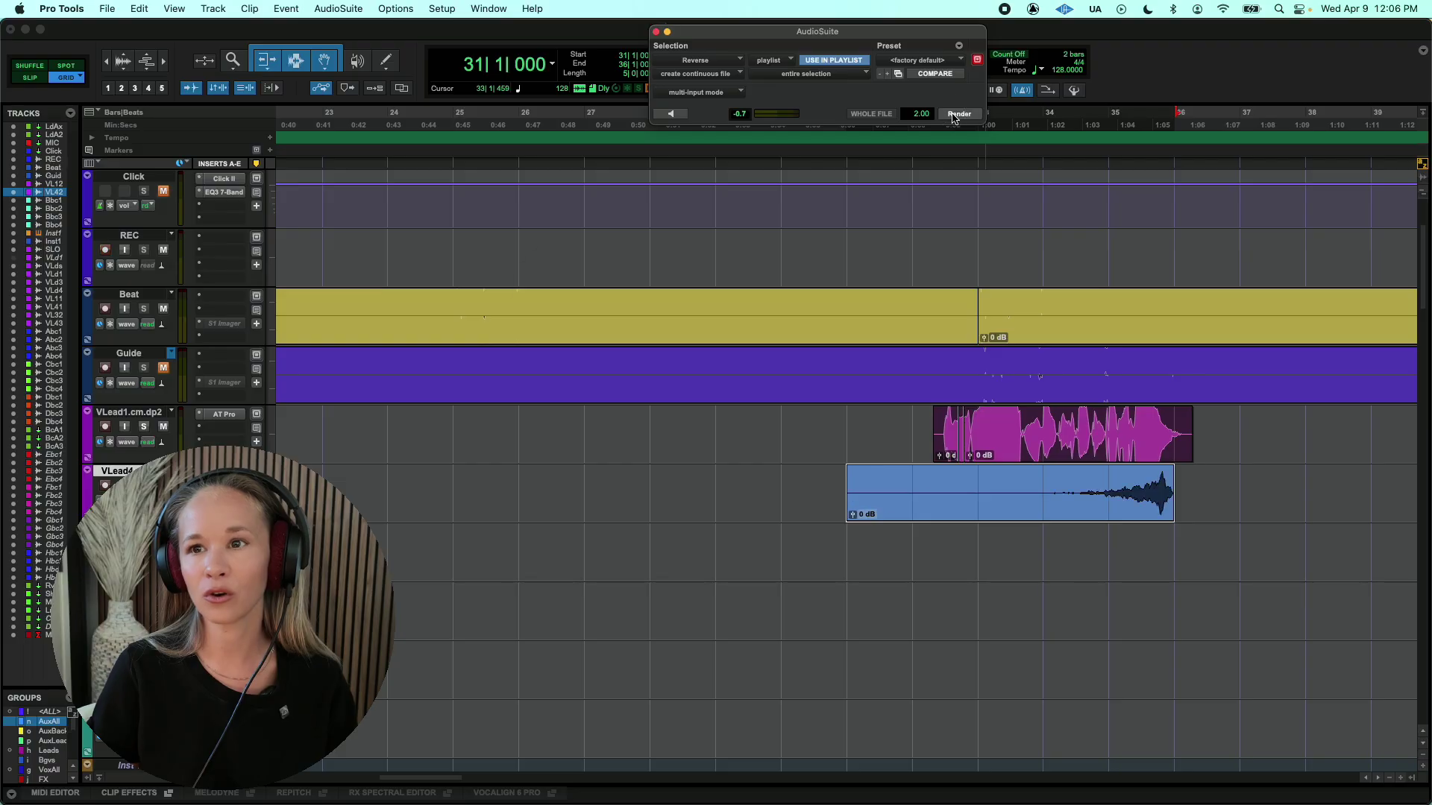
# Move the reversed clip earlier so its swell leads into the vocal, and delete its tail from 32|3|140 onward.
pyautogui.click(1155, 514)
pyautogui.moveTo(1153, 517); pyautogui.dragTo(857, 502)
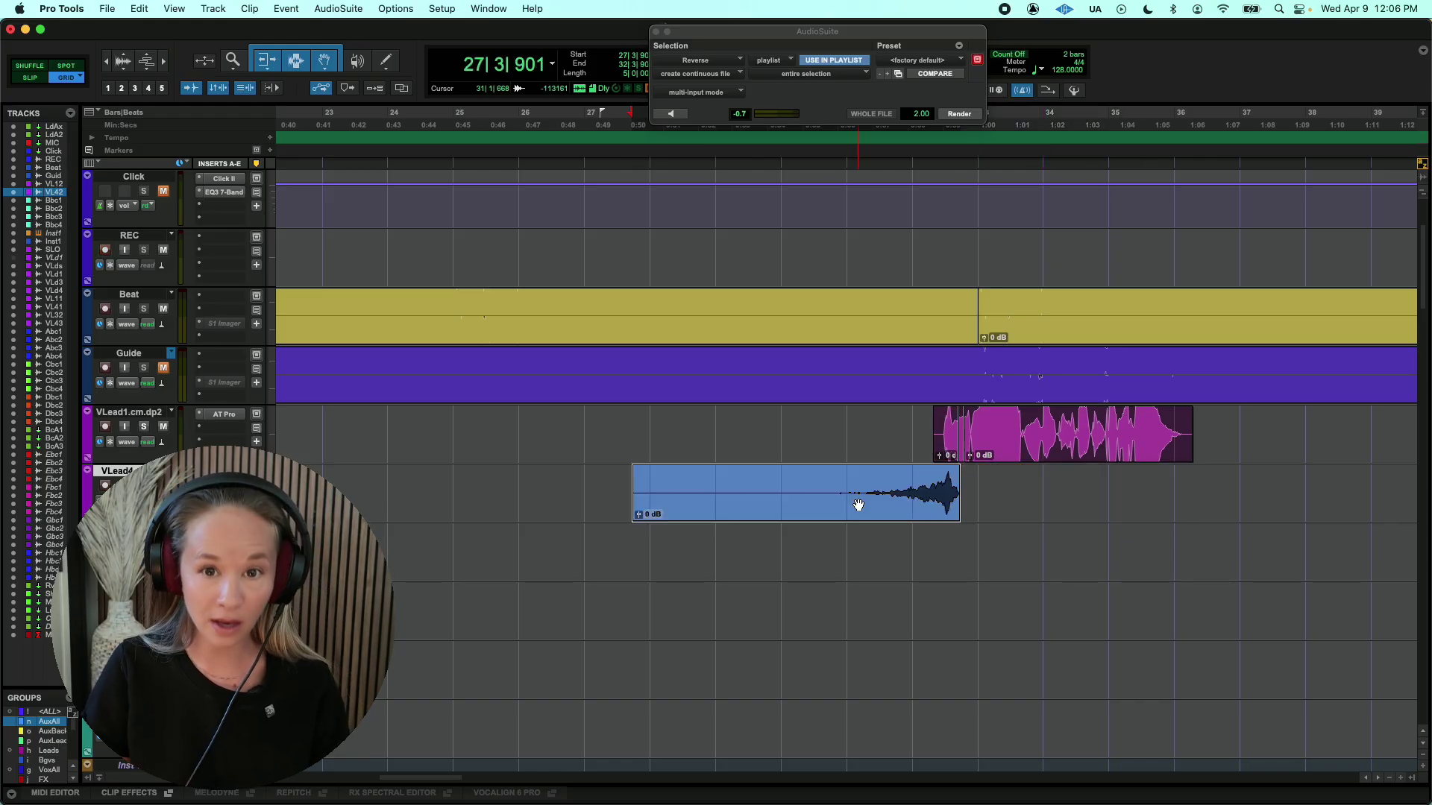
pyautogui.click(941, 481)
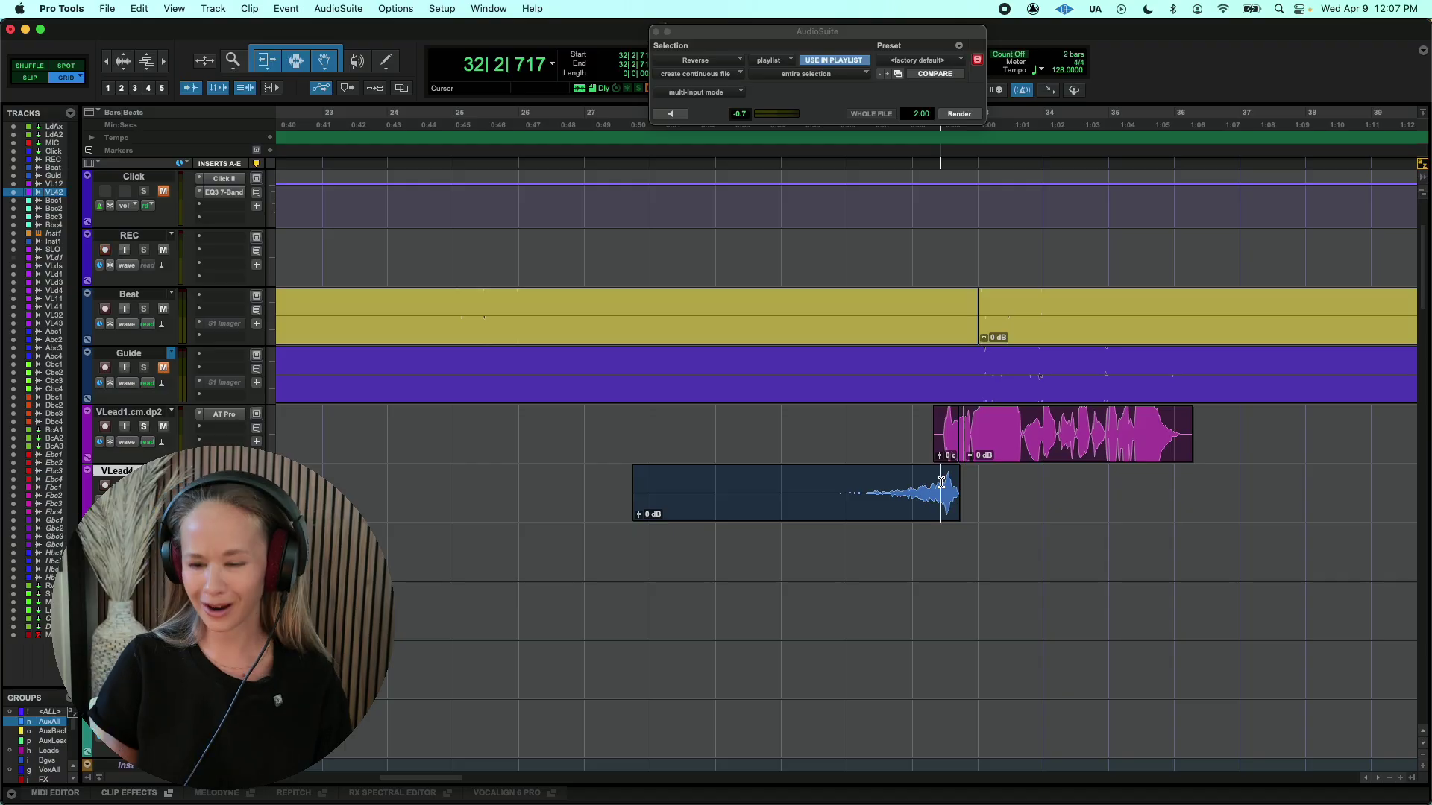
pyautogui.scroll(4, 945, 482)
pyautogui.click(951, 483)
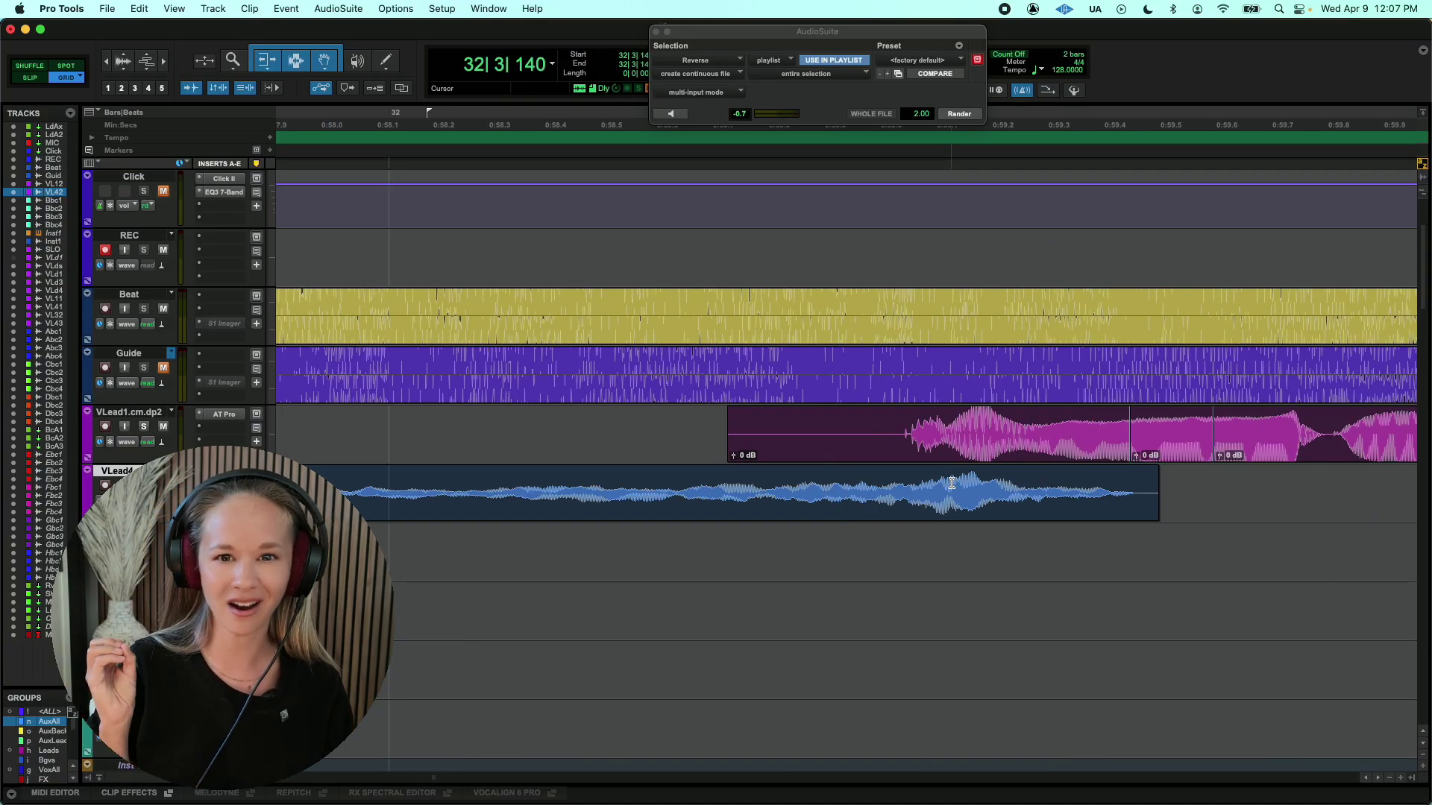
pyautogui.press('super+e')
pyautogui.click(1000, 513)
pyautogui.press('Delete')
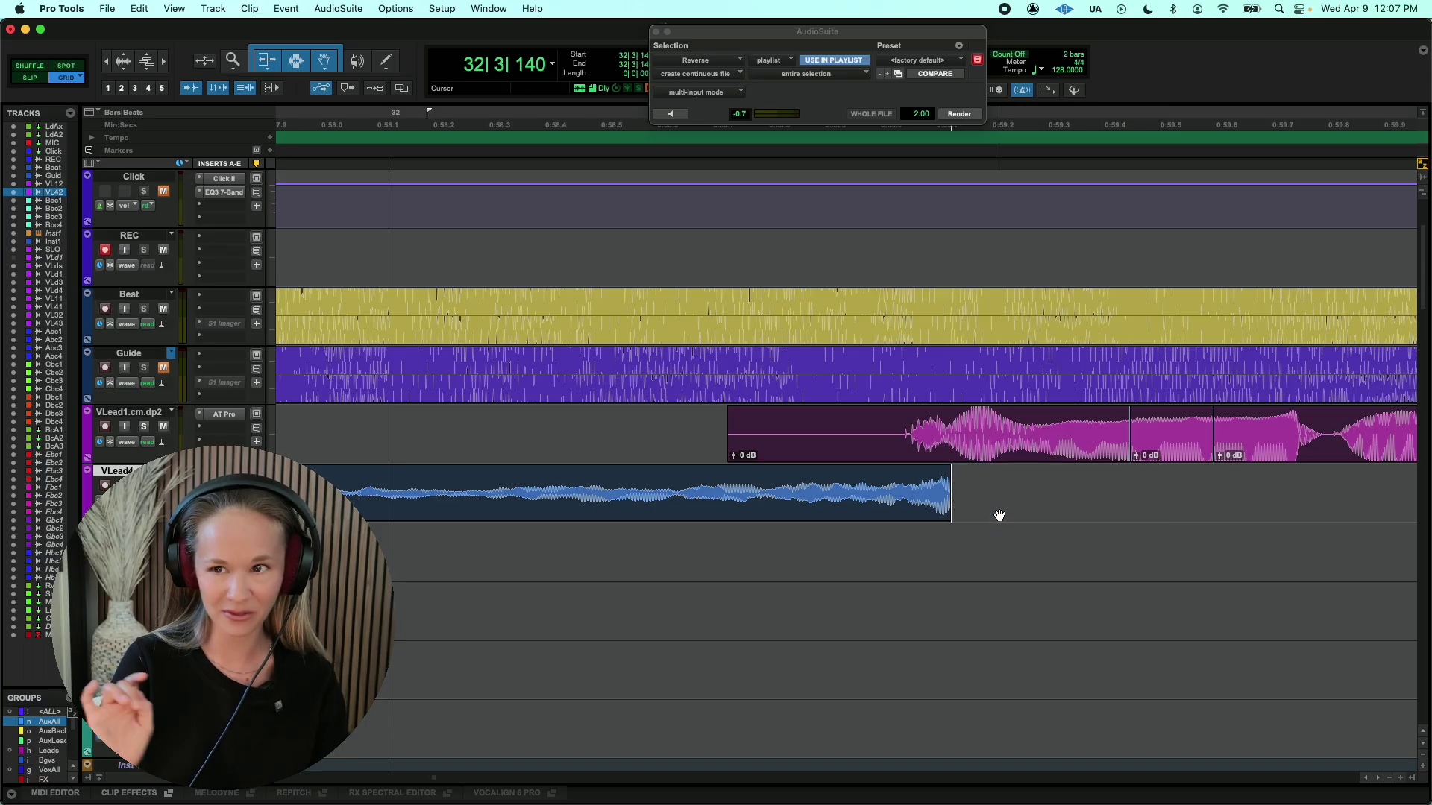
# Add a short fade-out to the reversed clip's end and realign the clip with the vocal's onset, starting at 27|3|927.
pyautogui.click(949, 493)
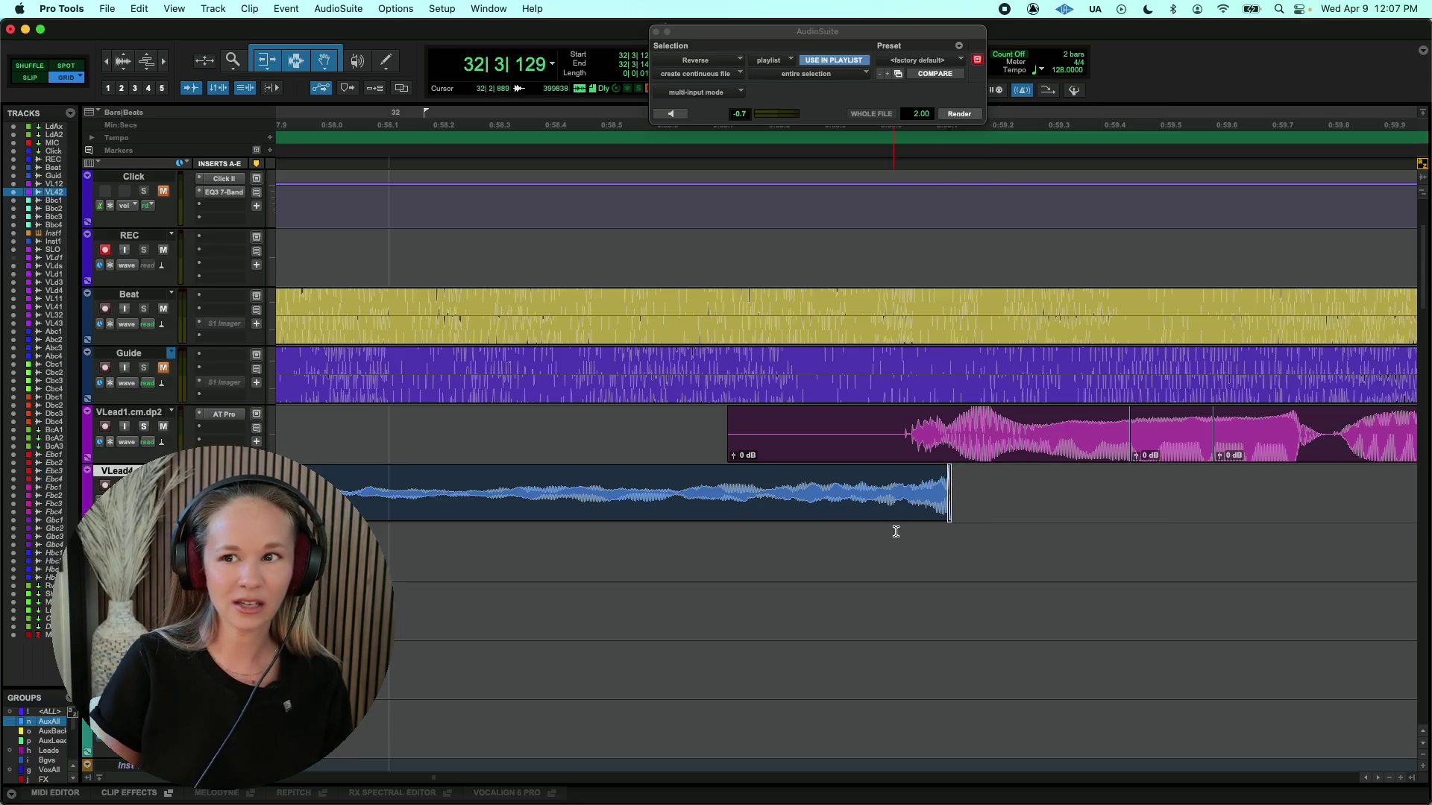
pyautogui.scroll(-1, 896, 531)
pyautogui.scroll(2, 895, 531)
pyautogui.click(826, 493)
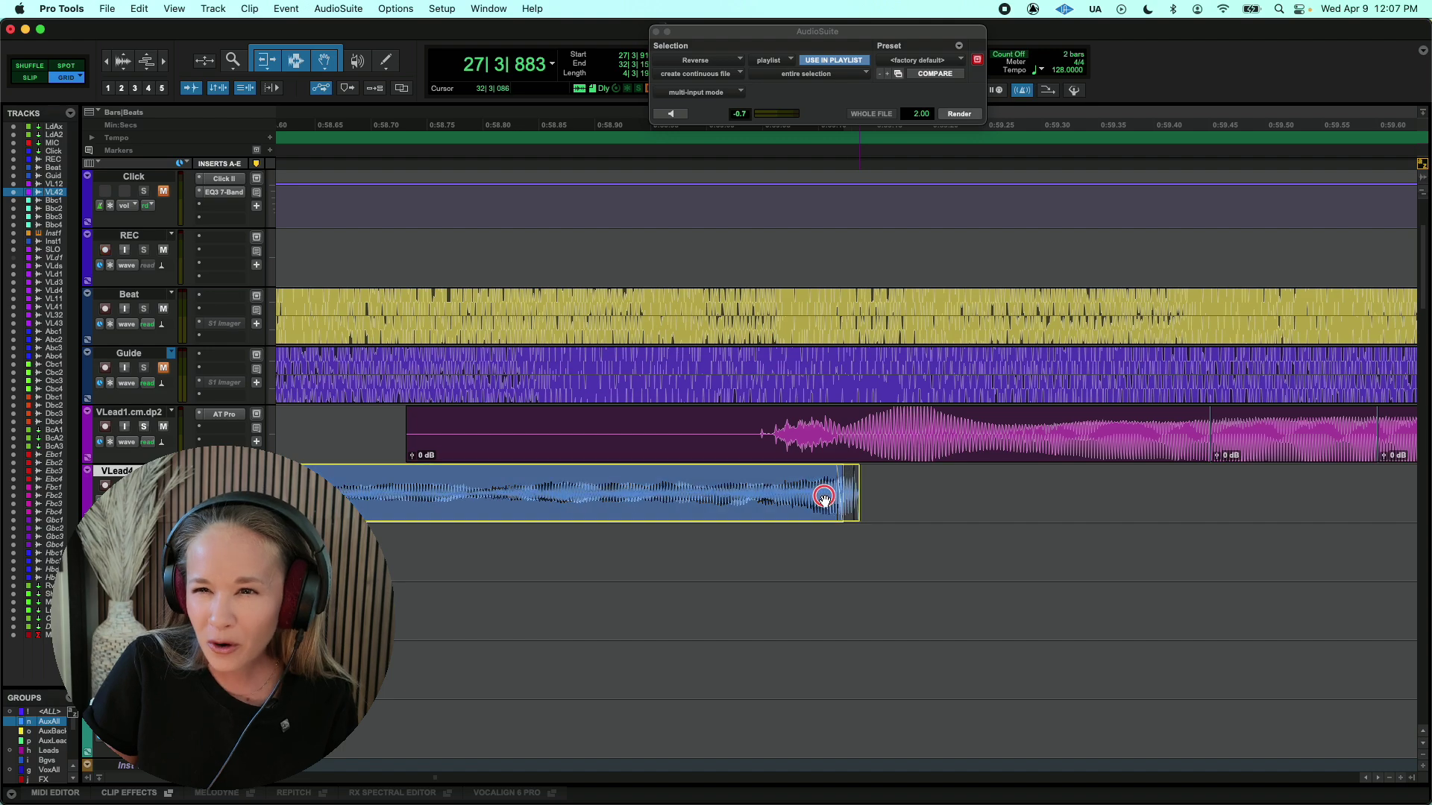
pyautogui.scroll(-5, 832, 498)
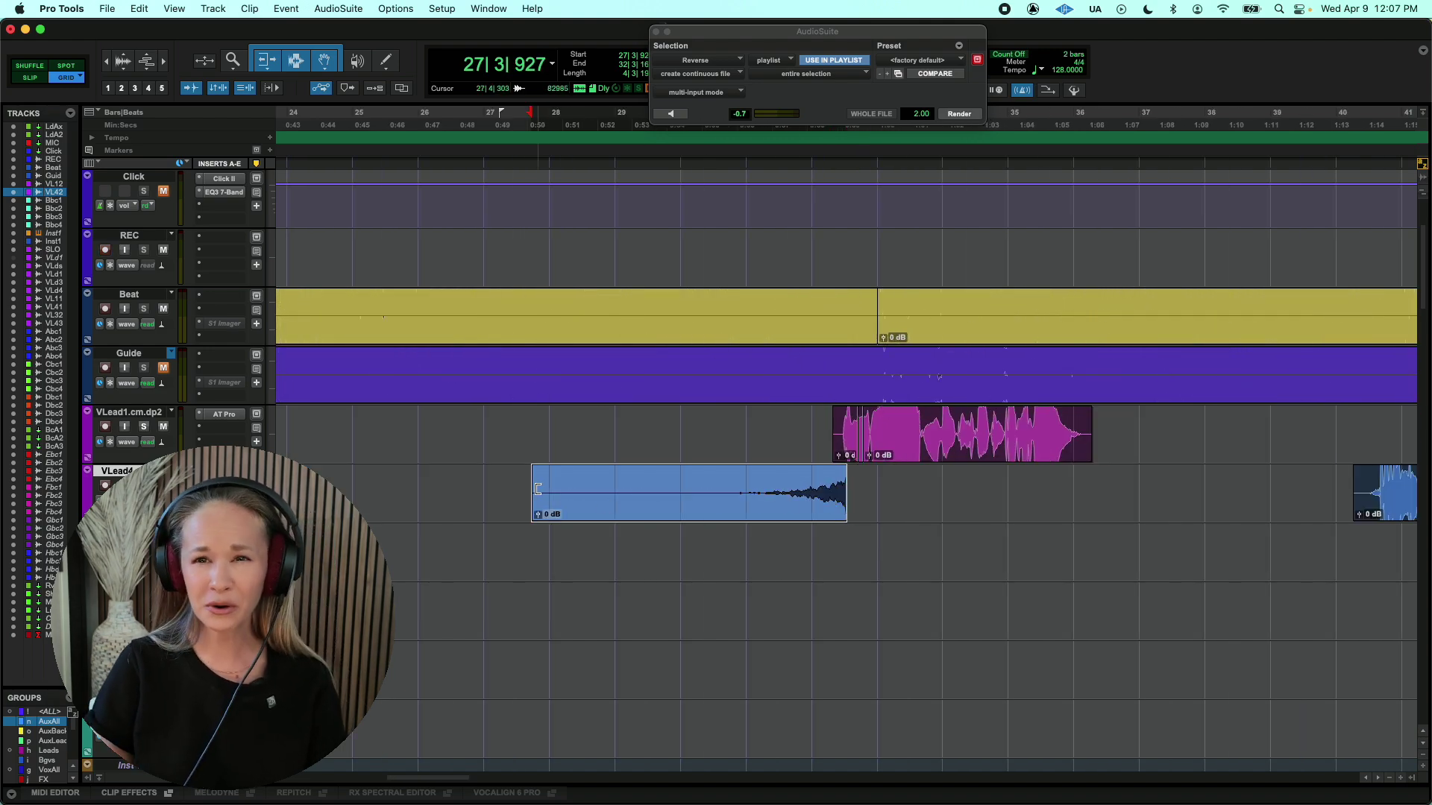
# Trim the reversed clip's start to bar 31 with a short fade-in, and audition it with its clip gain at +4.4 dB.
pyautogui.moveTo(534, 488)
pyautogui.mouseDown()
pyautogui.moveTo(716, 488)
pyautogui.moveTo(759, 468)
pyautogui.mouseUp()
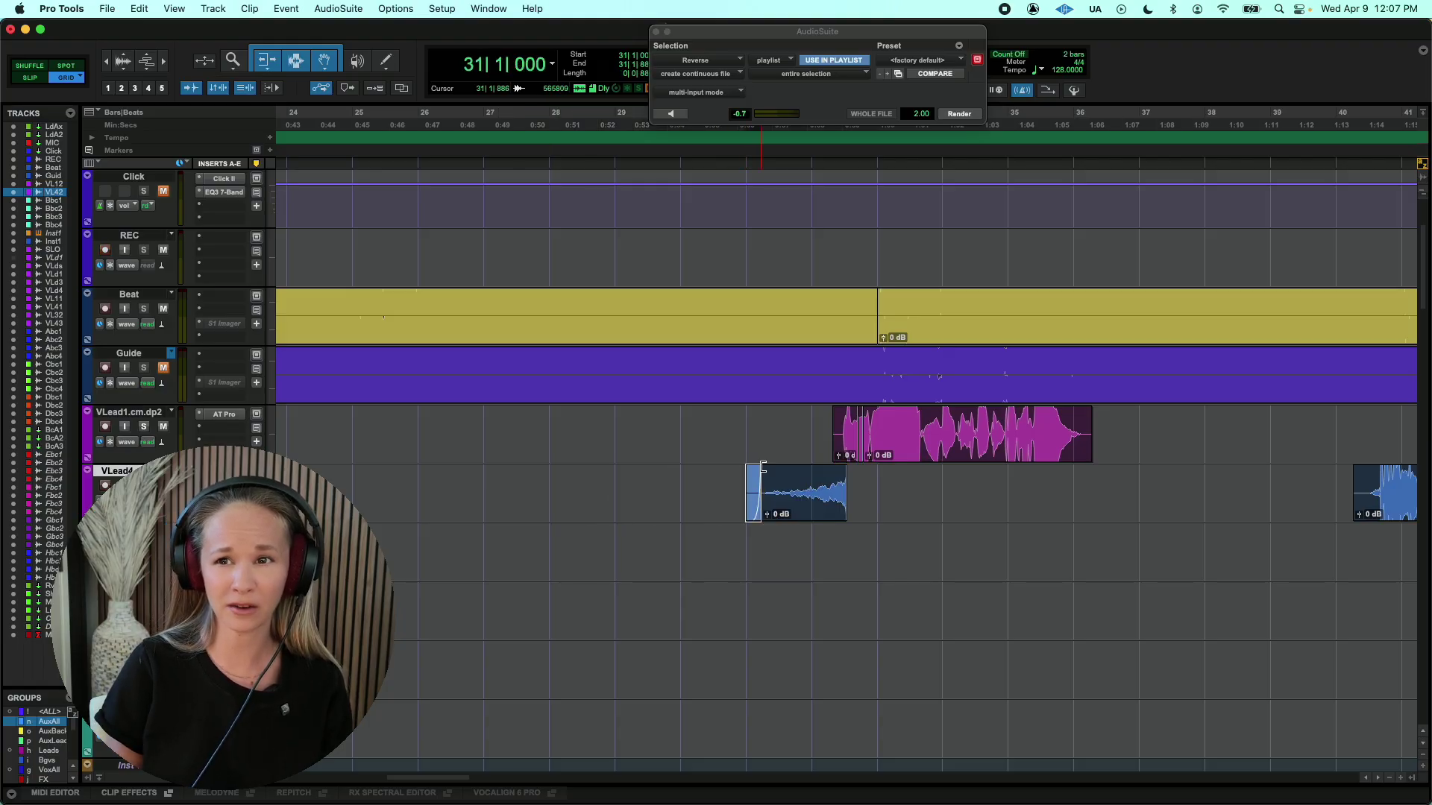
pyautogui.click(745, 418)
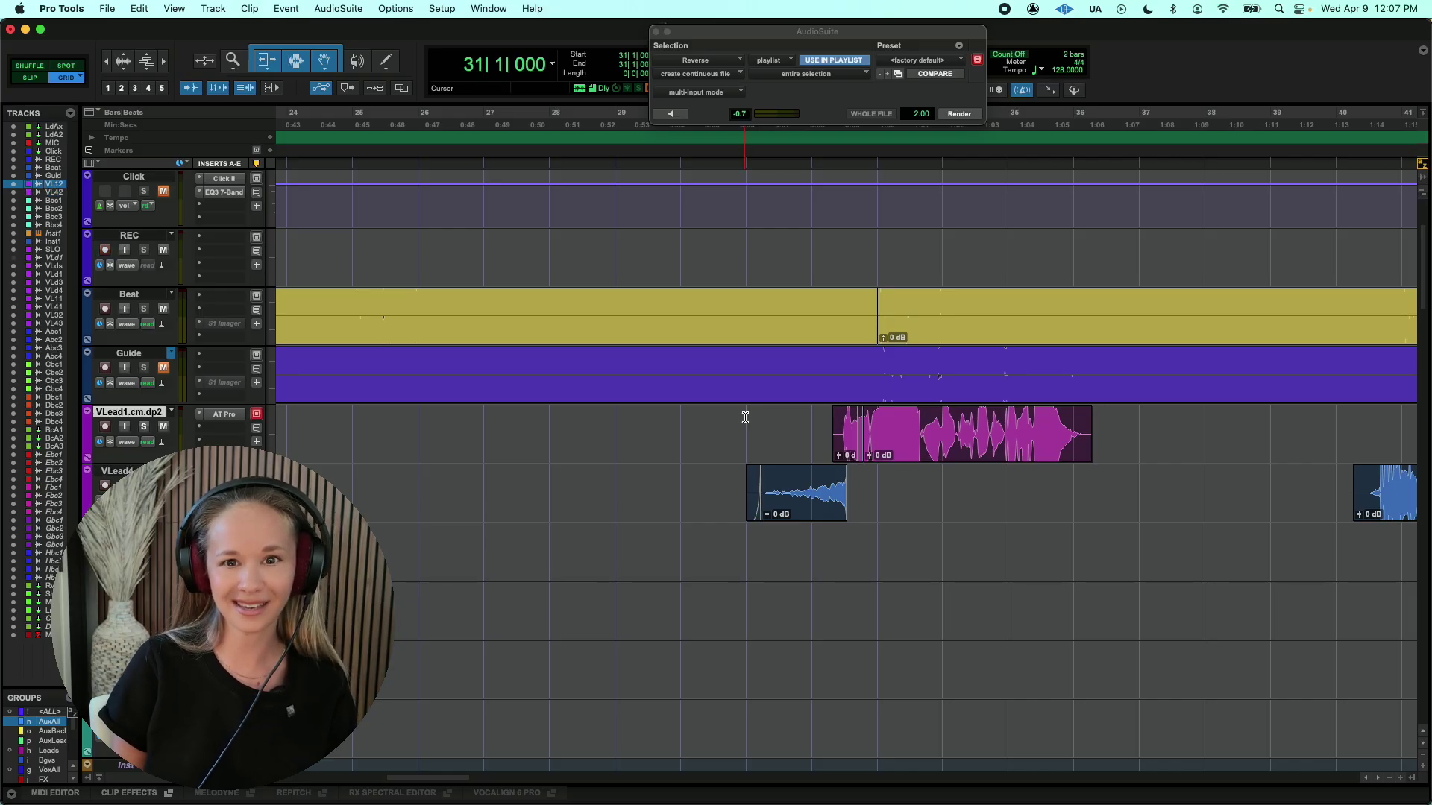
pyautogui.press('space')
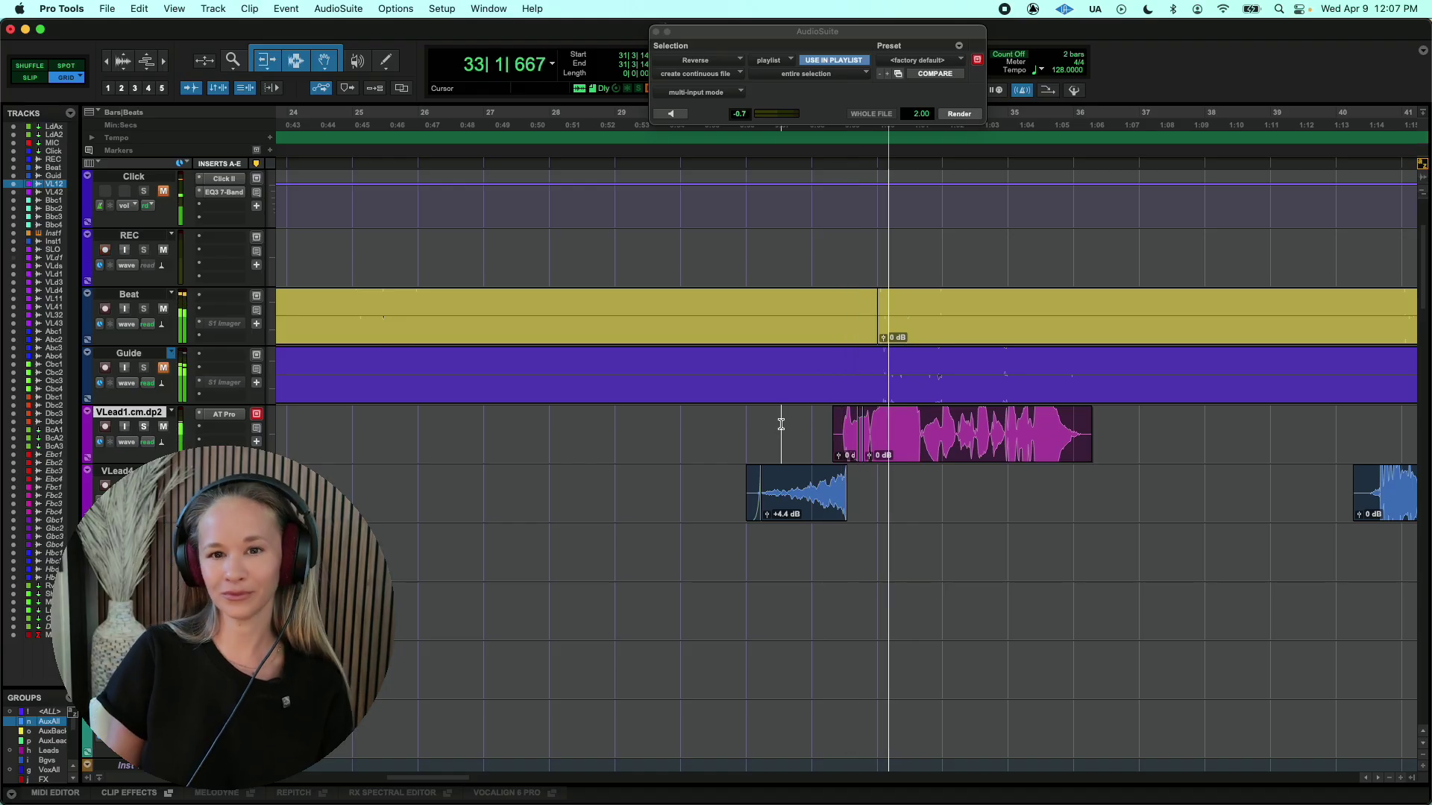
pyautogui.press('space')
pyautogui.click(742, 483)
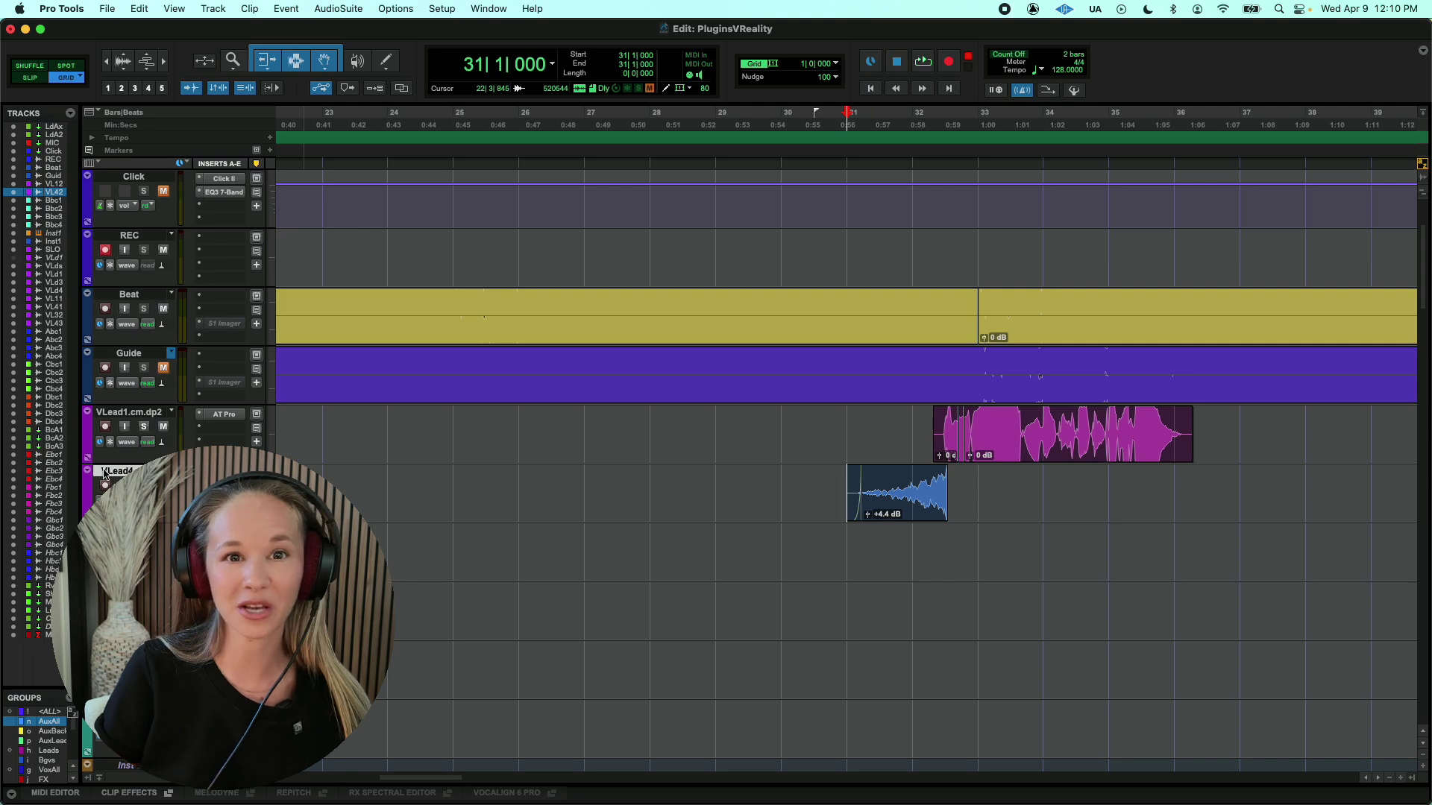
# Turn off the AuxAll group and raise the Rvrb send on the LeadAux2 track to -17.9 dB.
pyautogui.press('super+equal')
pyautogui.hscroll(-10, 444, 522)
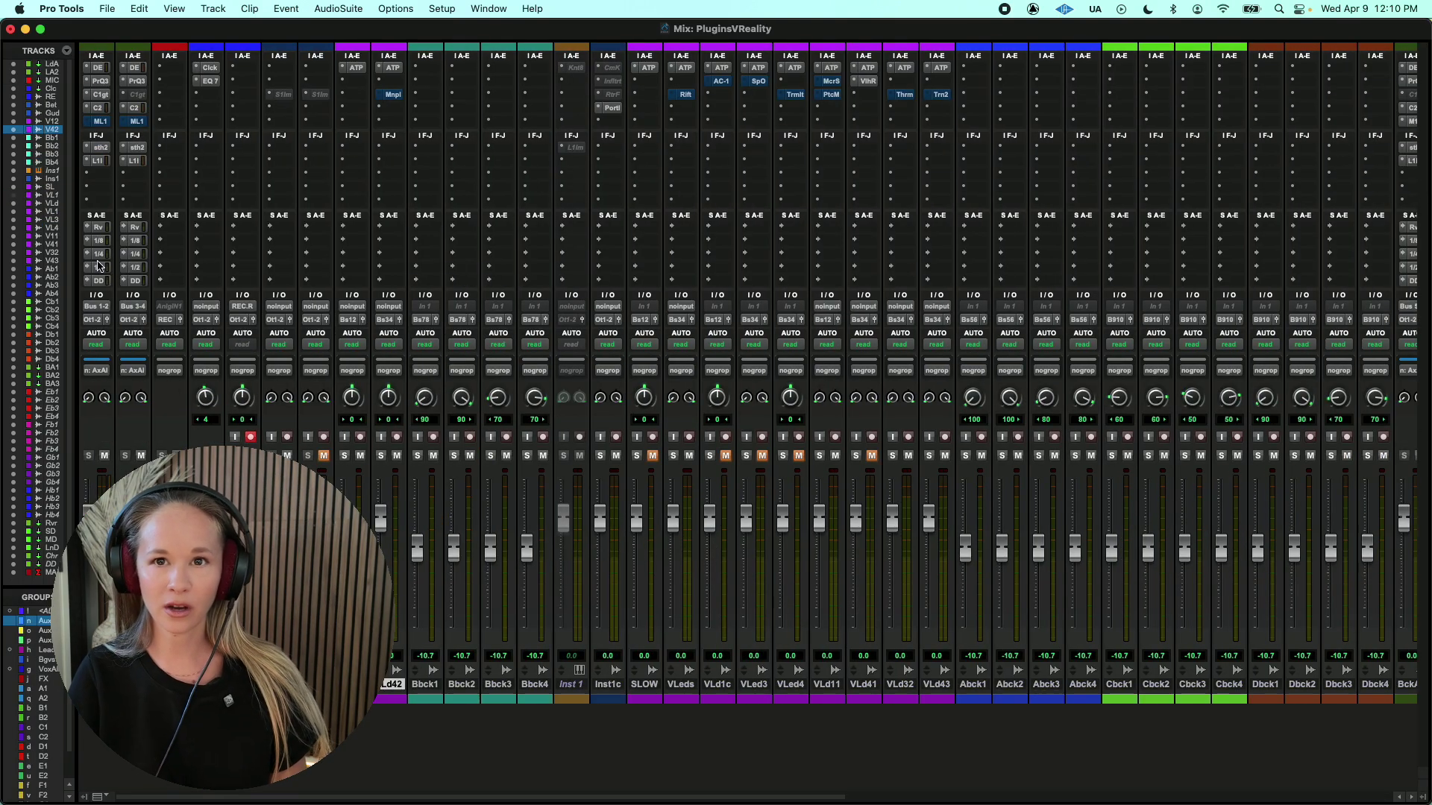
pyautogui.click(136, 228)
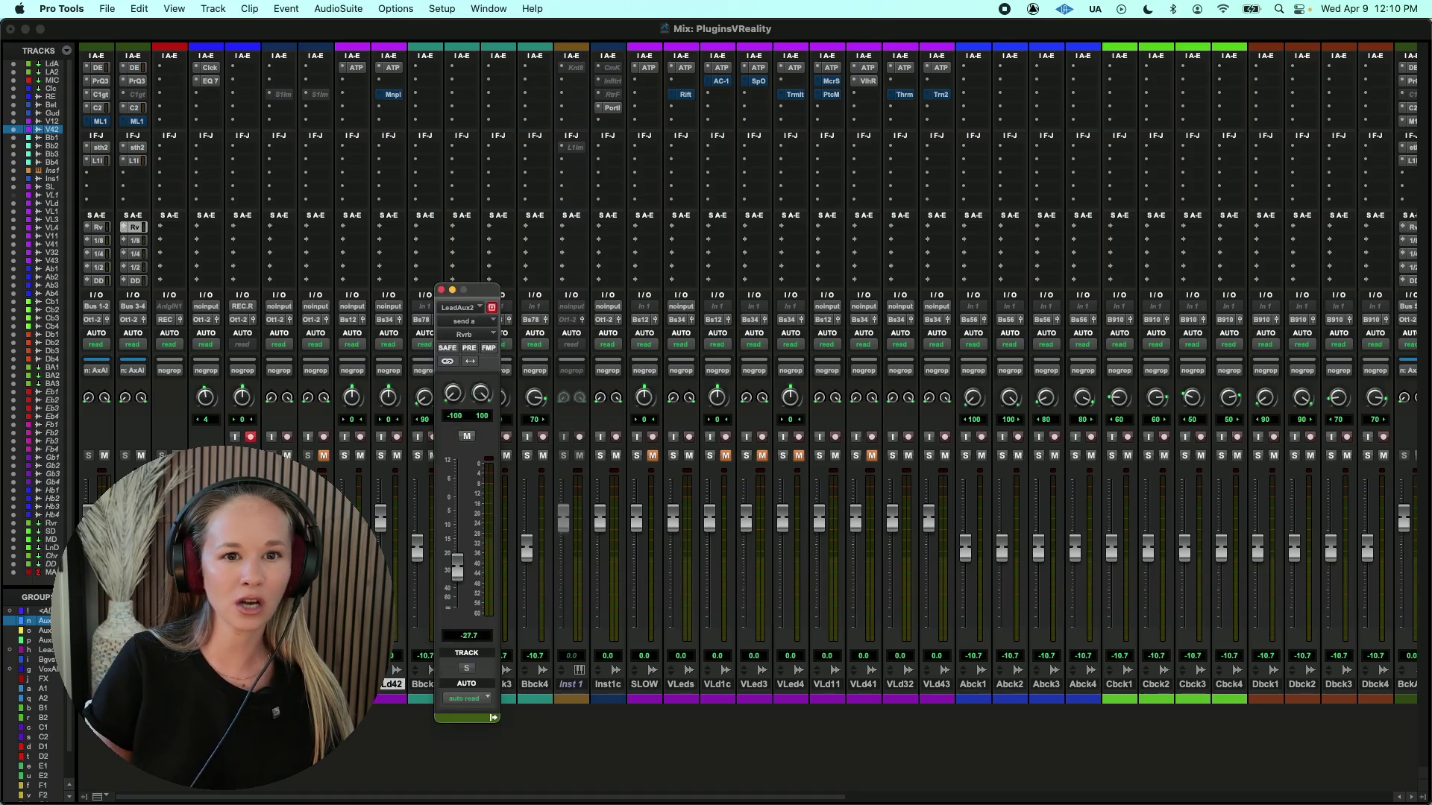
pyautogui.click(41, 620)
pyautogui.moveTo(458, 568); pyautogui.dragTo(457, 546)
pyautogui.press('super+equal')
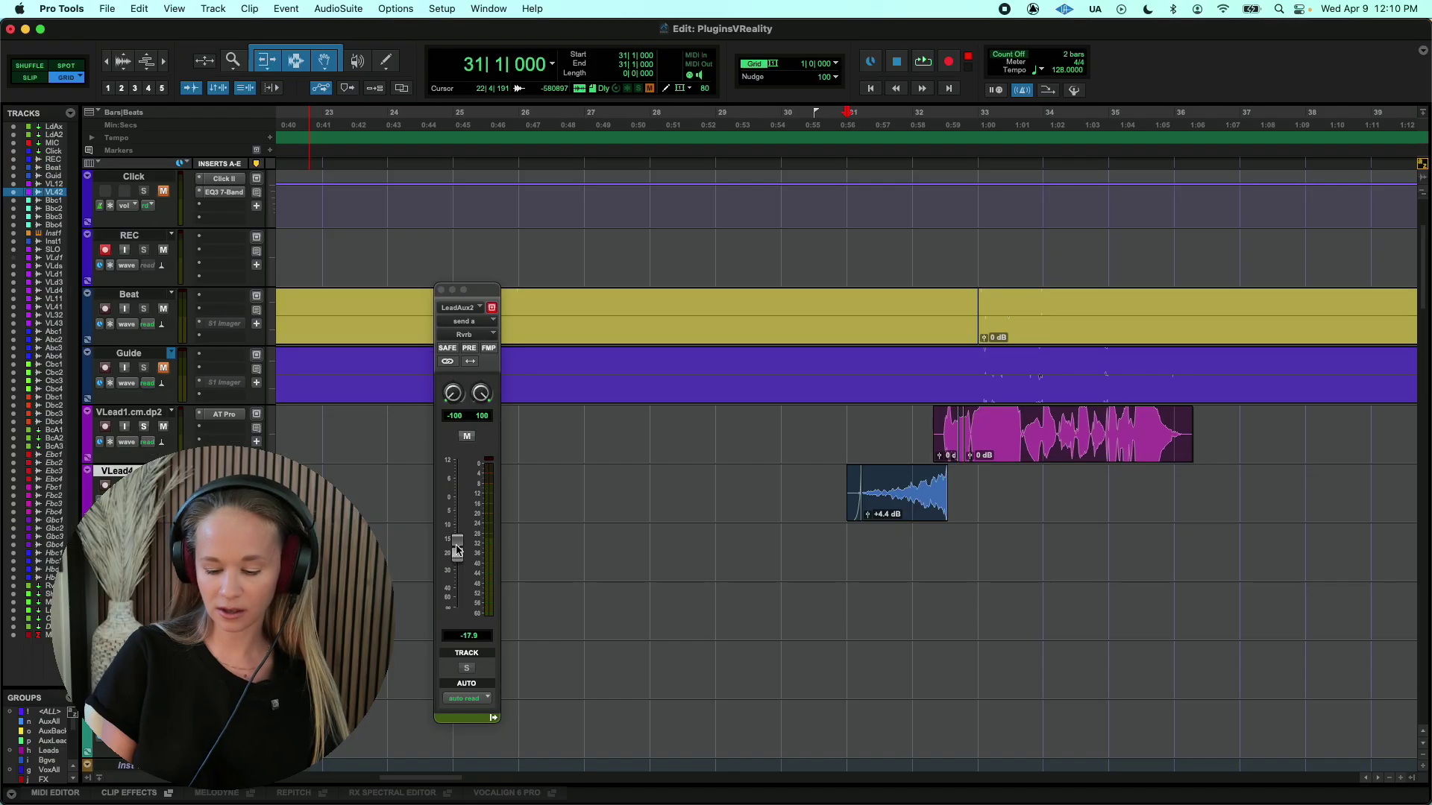
# Play the swell into the vocal from bar 31, and replay from bar 32 with Beat and VLead1.cm.dp2 muted.
pyautogui.click(843, 419)
pyautogui.press('space')
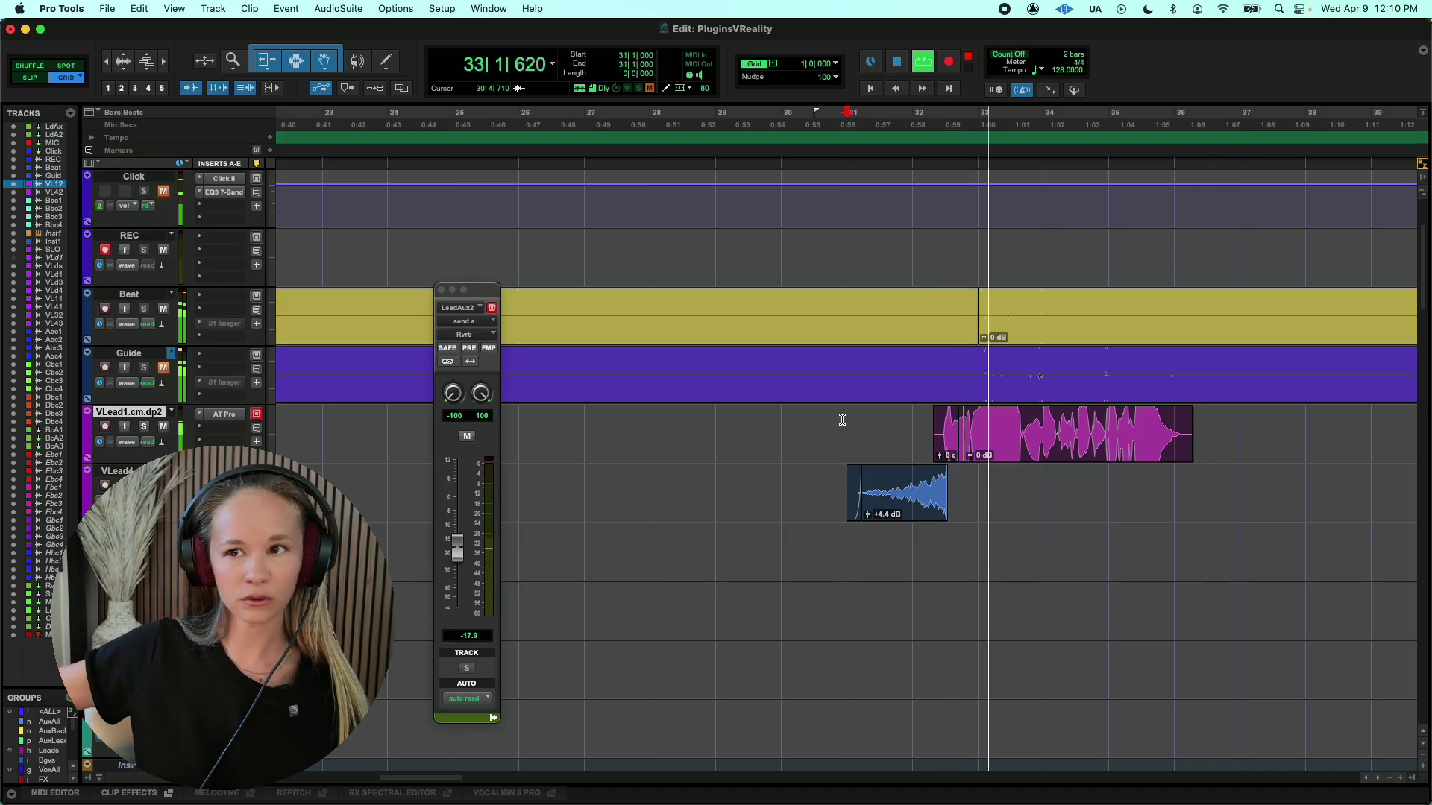
pyautogui.click(918, 432)
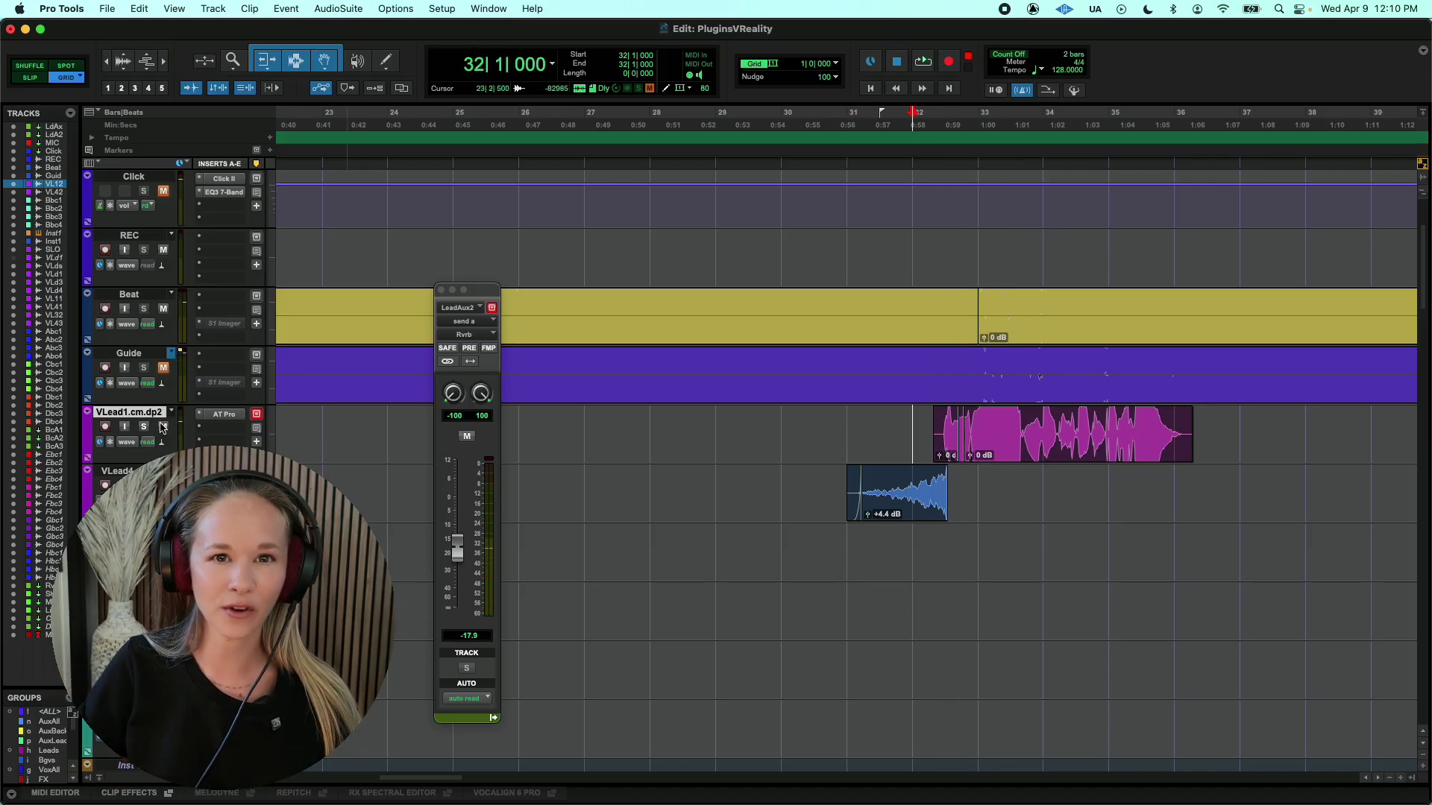
pyautogui.click(163, 309)
pyautogui.press('space')
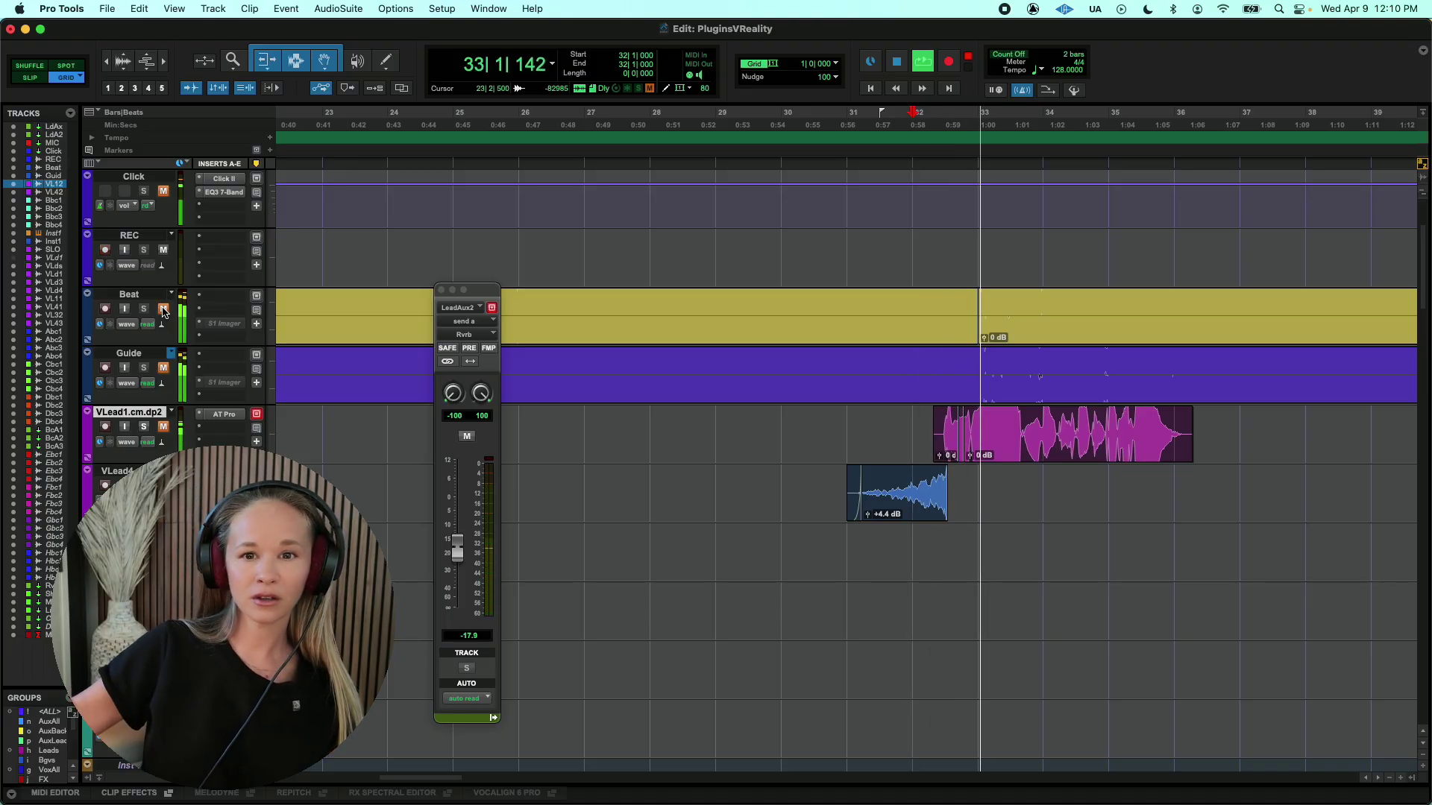
pyautogui.press('space')
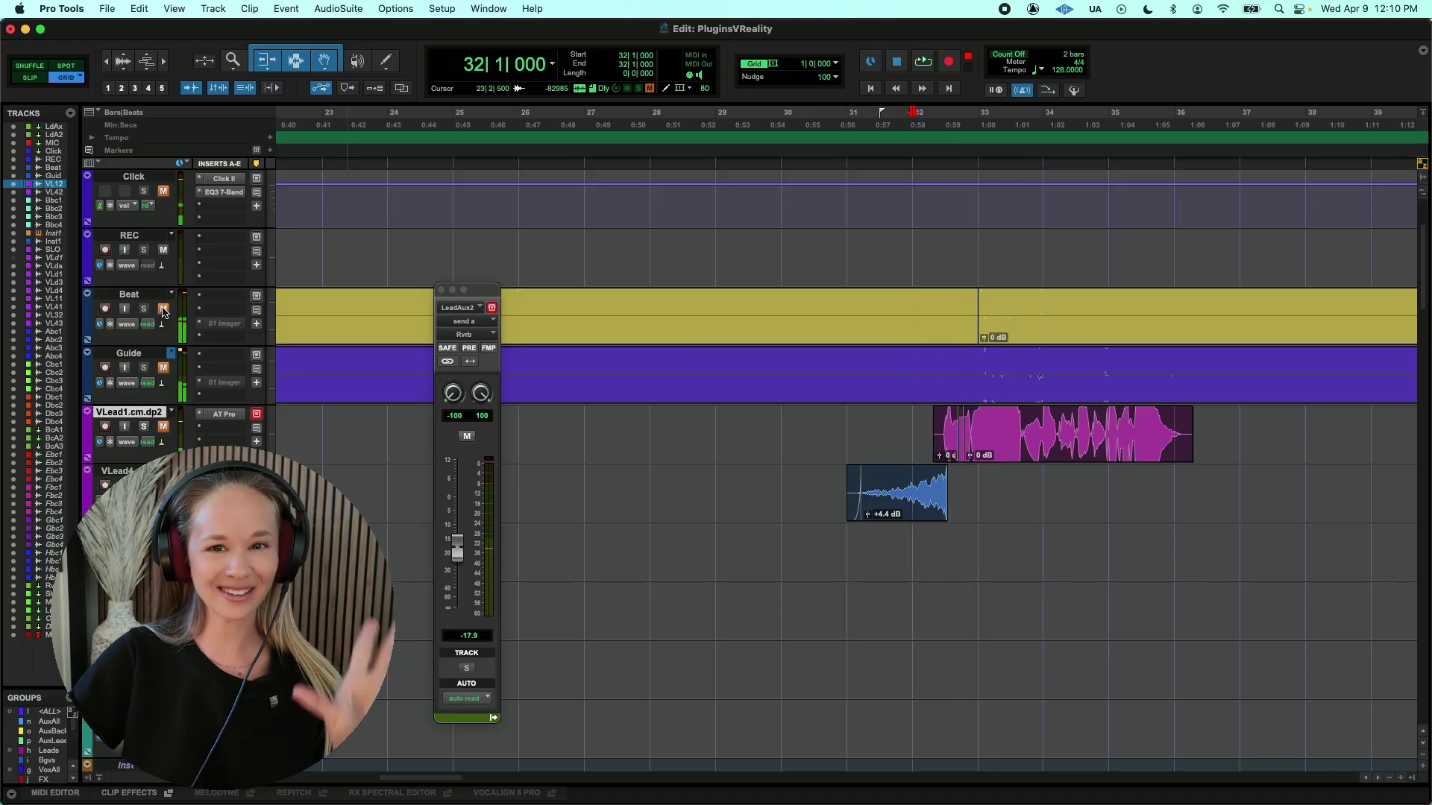